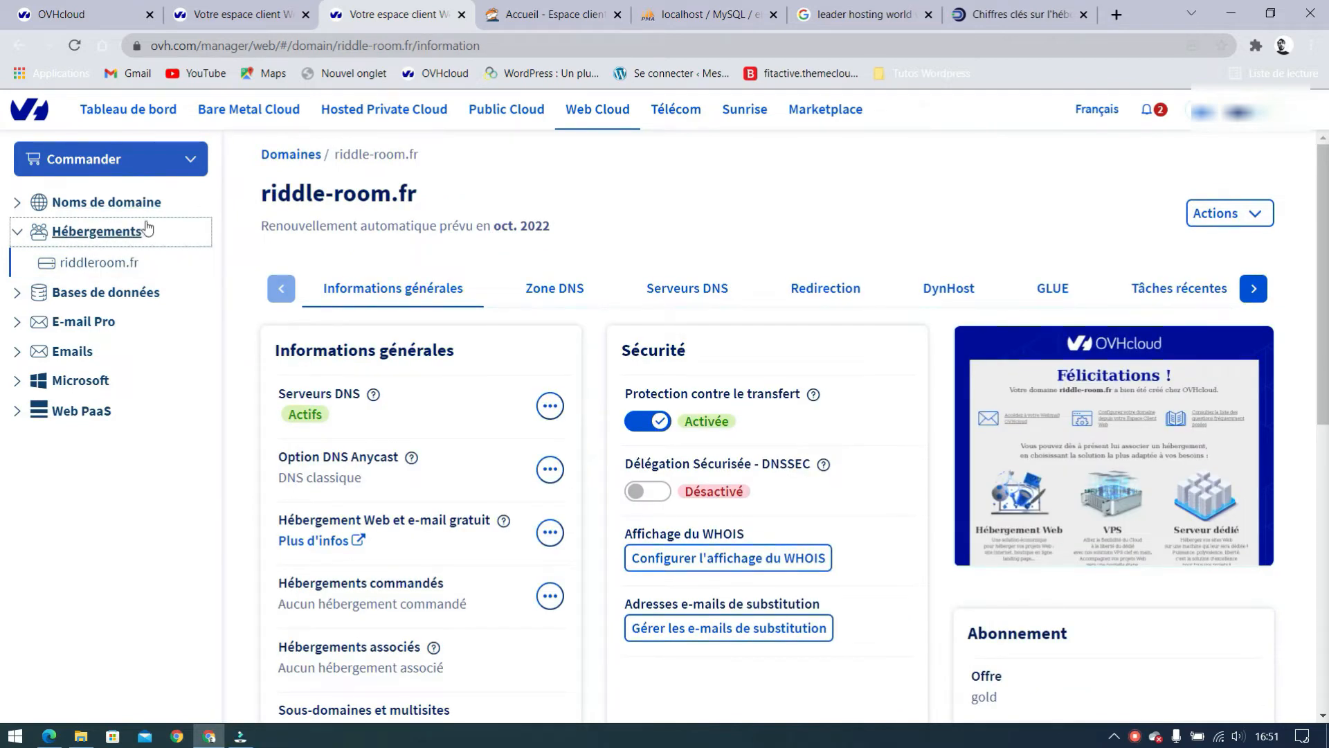
# Open the riddleroom.fr web hosting's general information
pyautogui.click(111, 262)
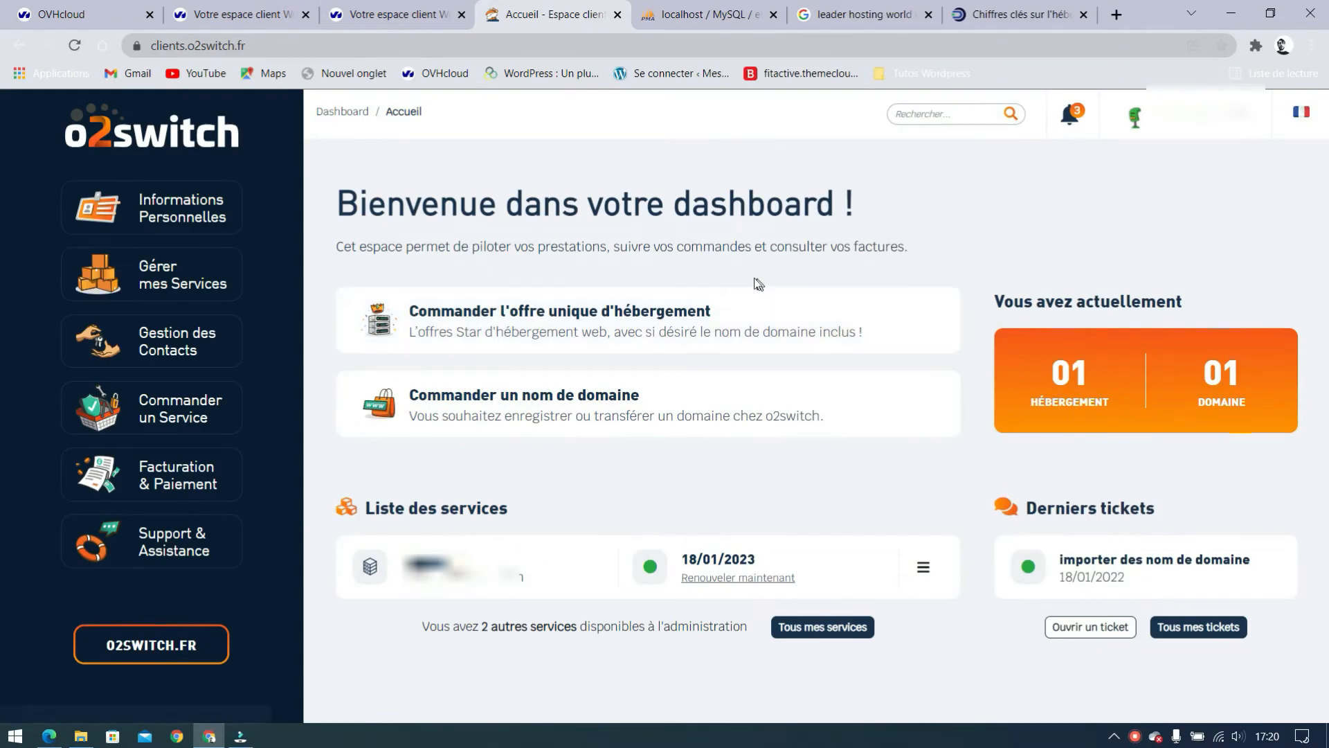
# Switch to the o2switch client area and start an order for a domain name
pyautogui.click(193, 431)
pyautogui.scroll(-1, 831, 242)
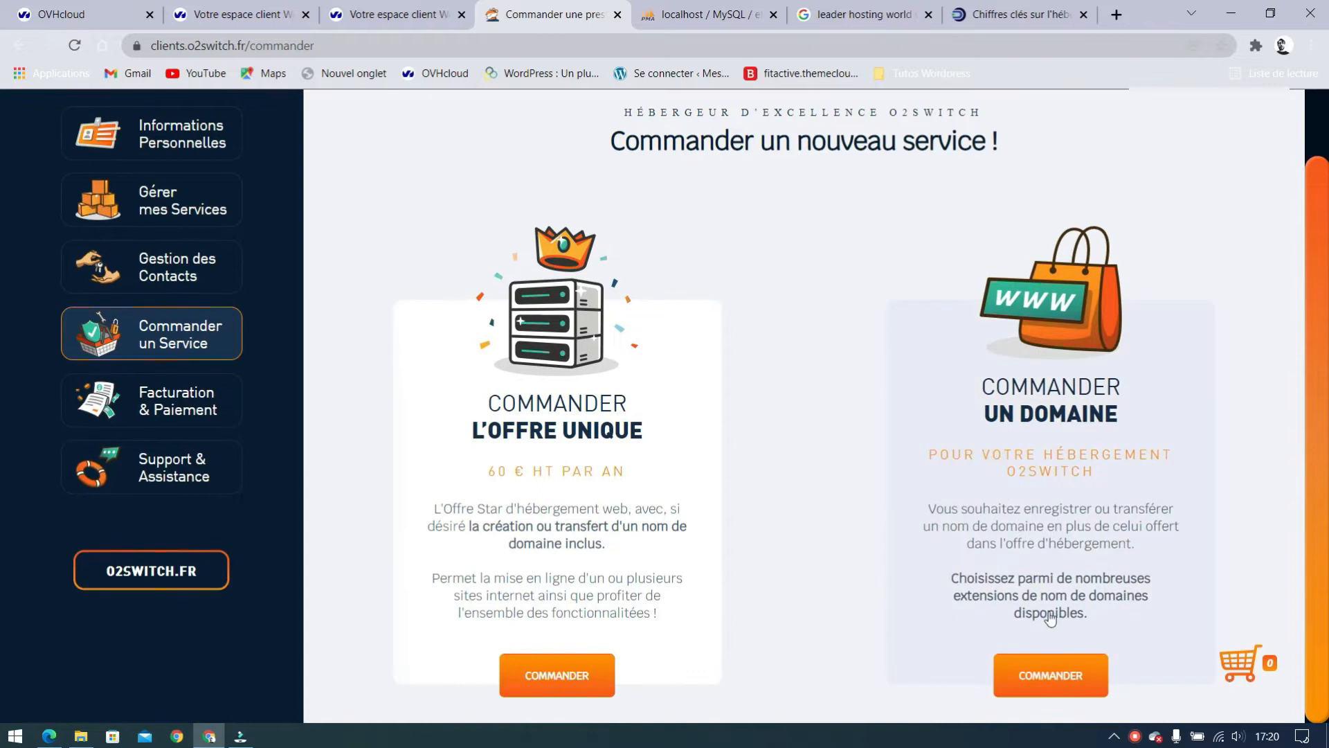
pyautogui.click(1047, 677)
pyautogui.scroll(-2, 845, 373)
pyautogui.click(593, 506)
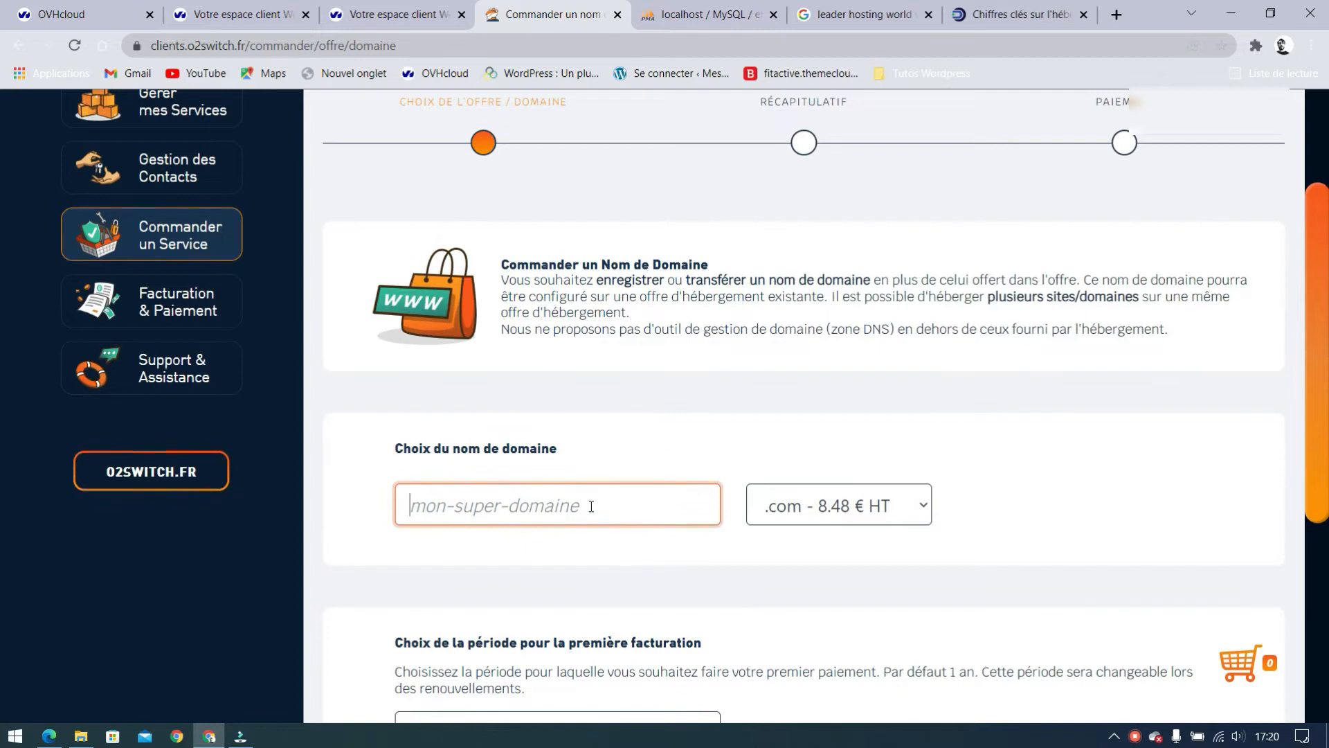
# Check the domain's spelling in OVHcloud, and enter riddleroom with the .fr extension in the o2switch order
pyautogui.click(389, 12)
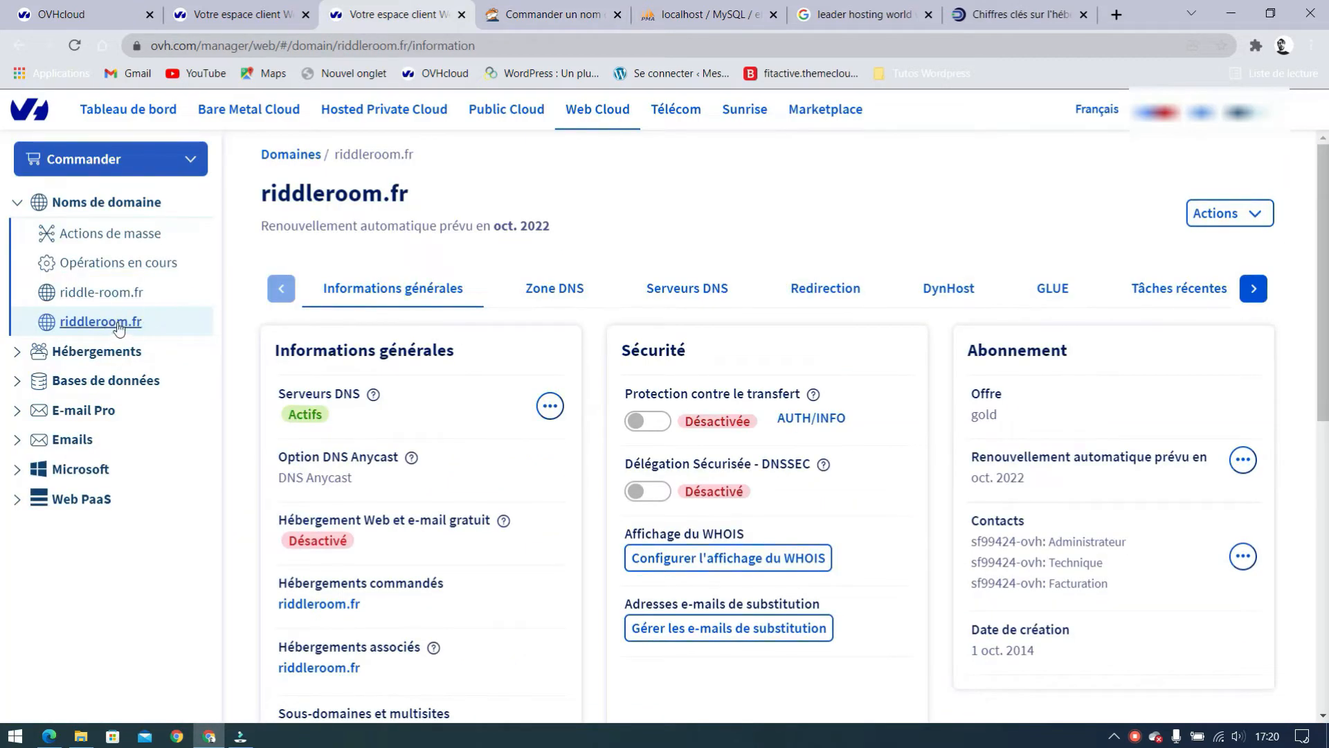
pyautogui.click(547, 14)
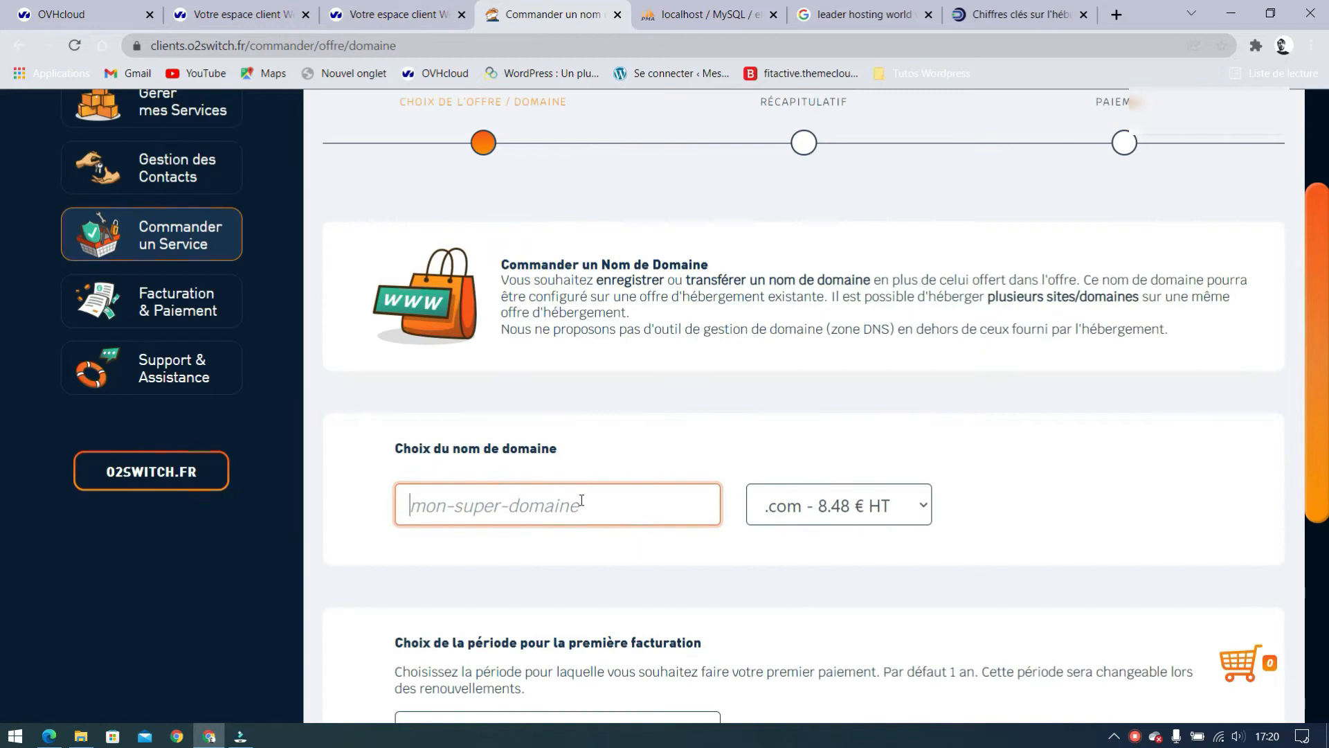
pyautogui.write('riddle')
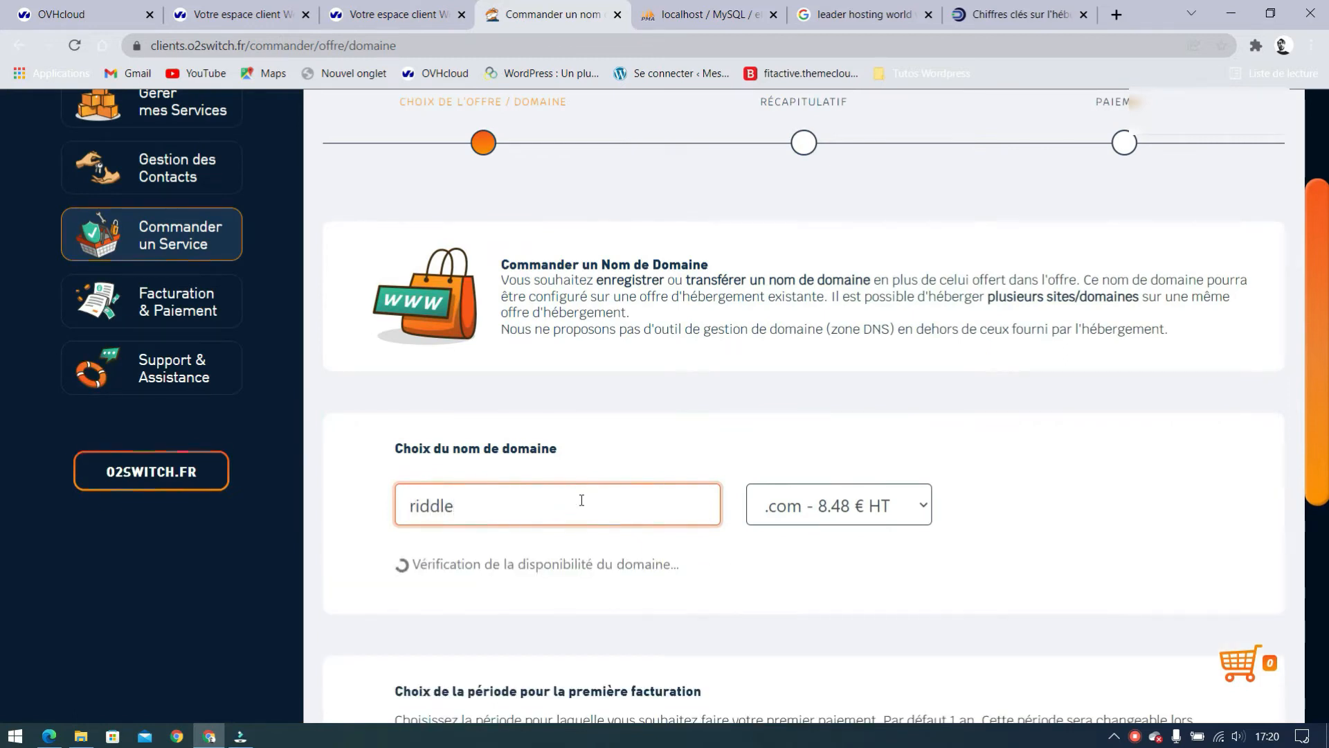
pyautogui.write('room')
pyautogui.click(832, 510)
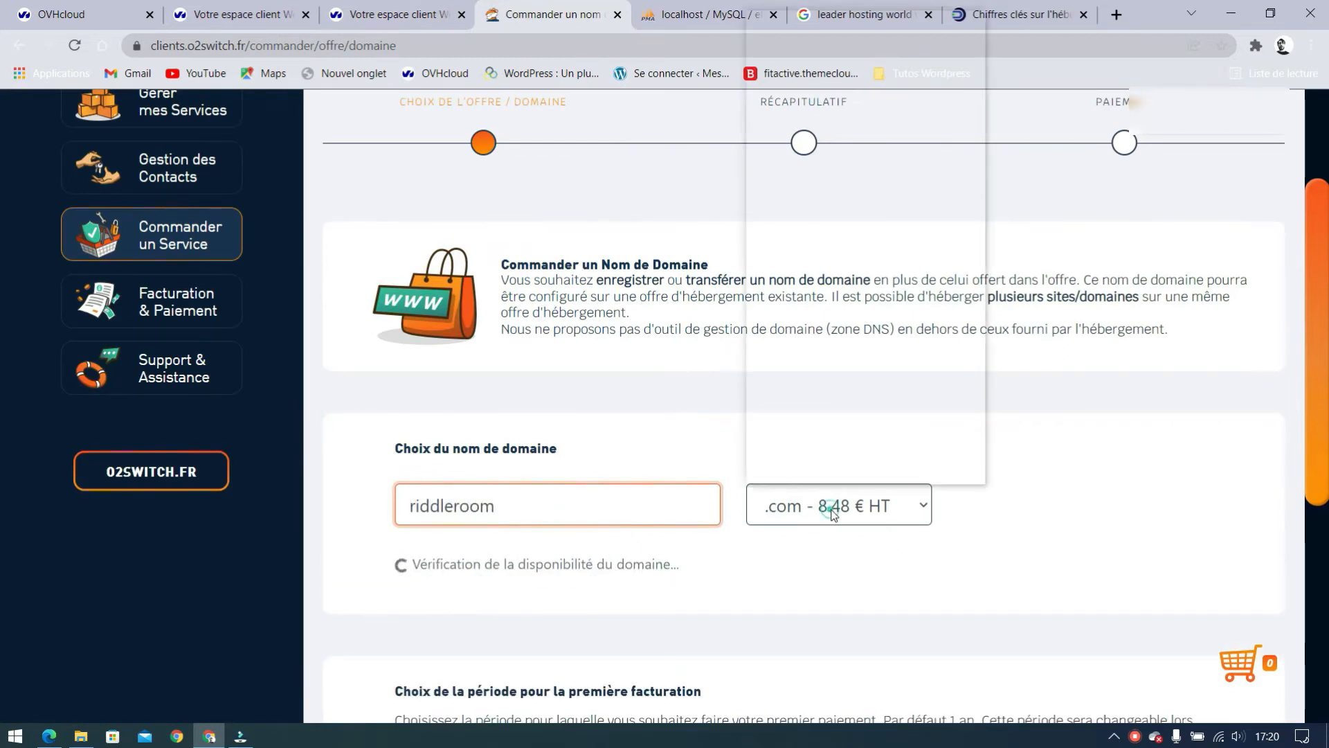
pyautogui.scroll(-1, 811, 419)
pyautogui.scroll(1, 819, 49)
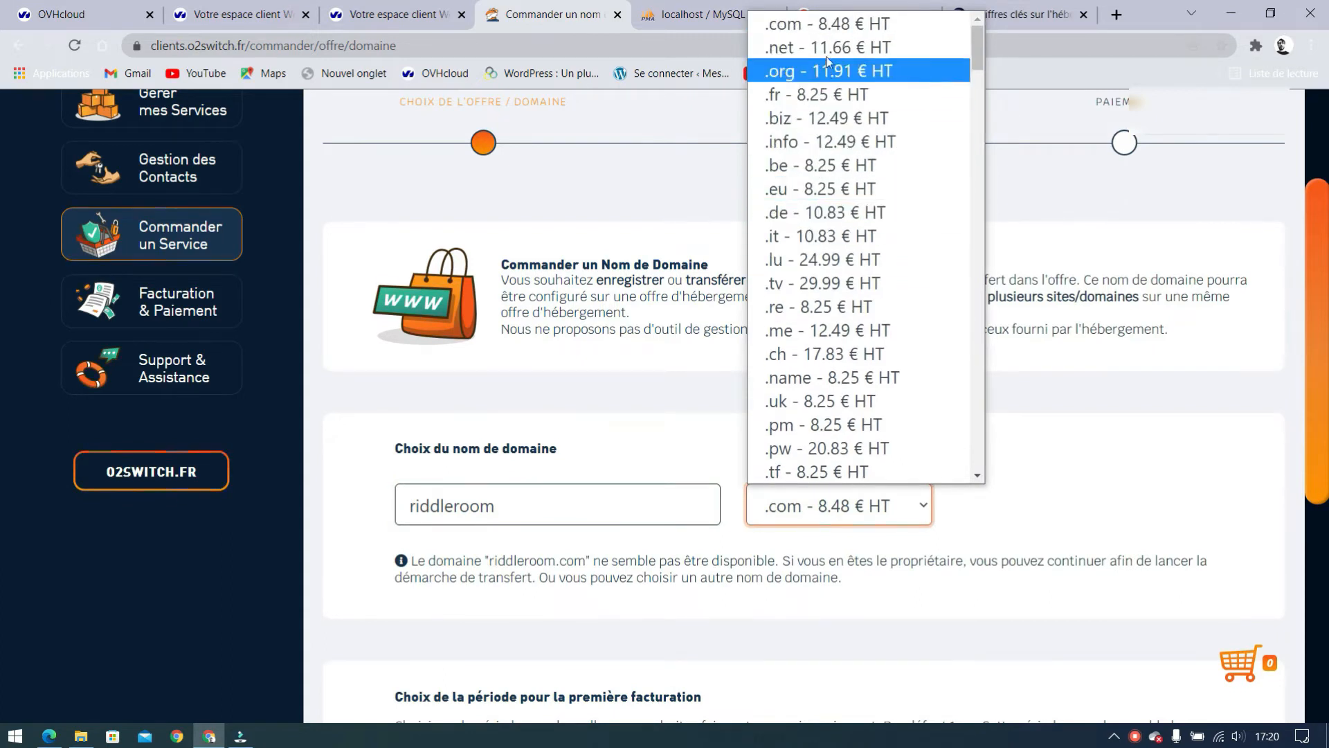
pyautogui.click(829, 95)
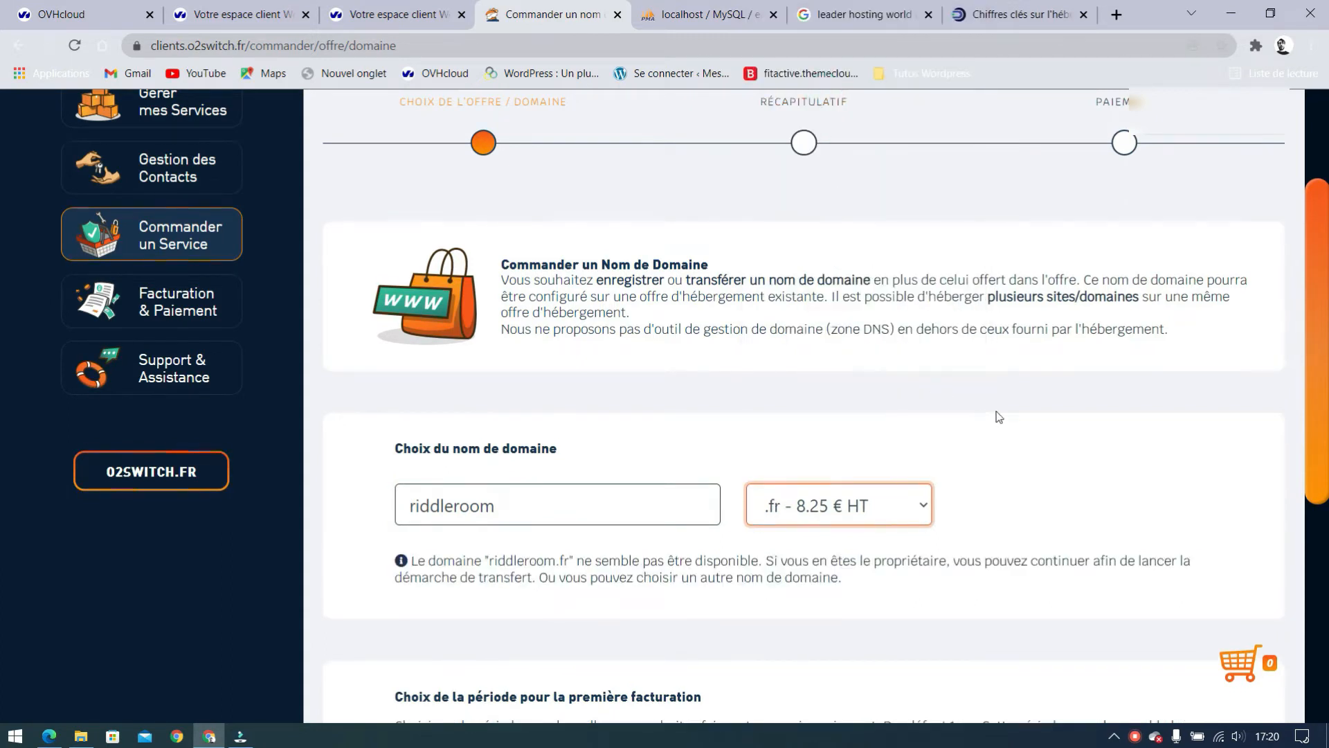
# Continue the riddleroom.fr order with a 1-year period, accept the terms of sale and proceed to card payment
pyautogui.scroll(-5, 999, 416)
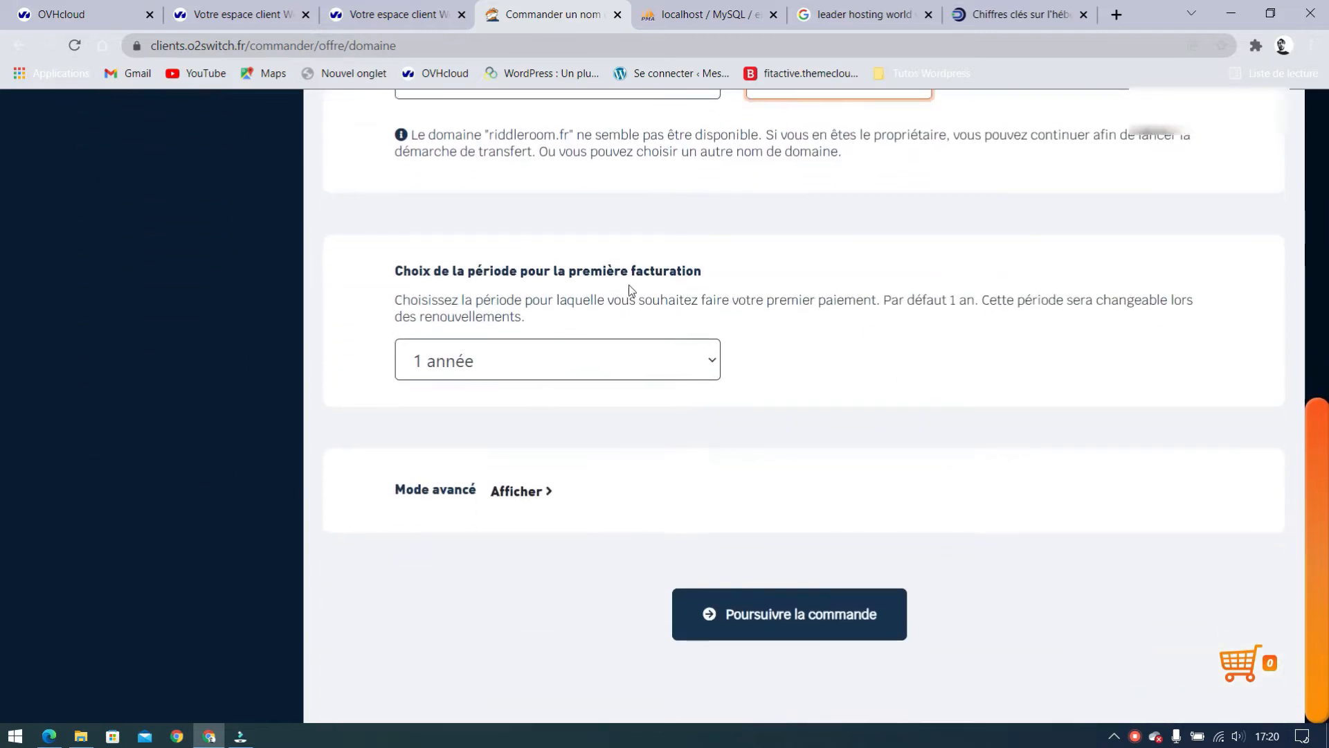
pyautogui.click(836, 624)
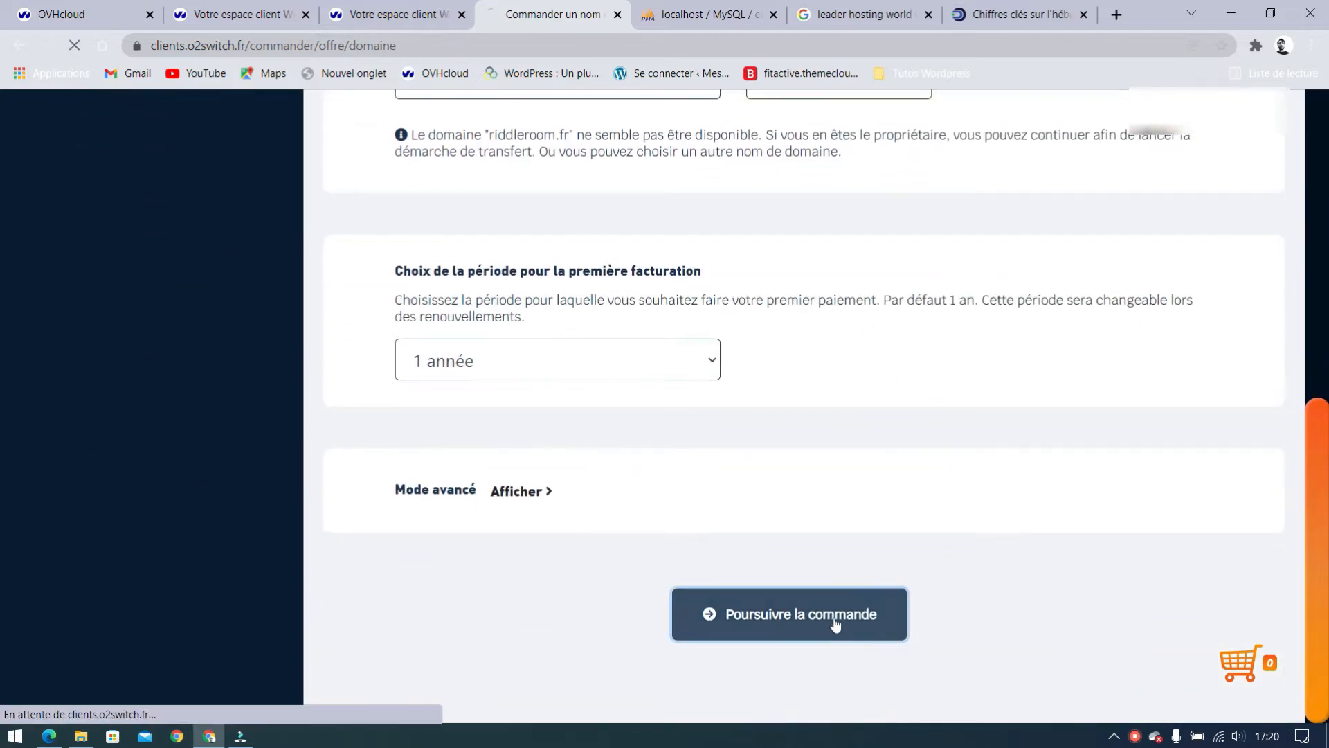
pyautogui.scroll(-10, 873, 537)
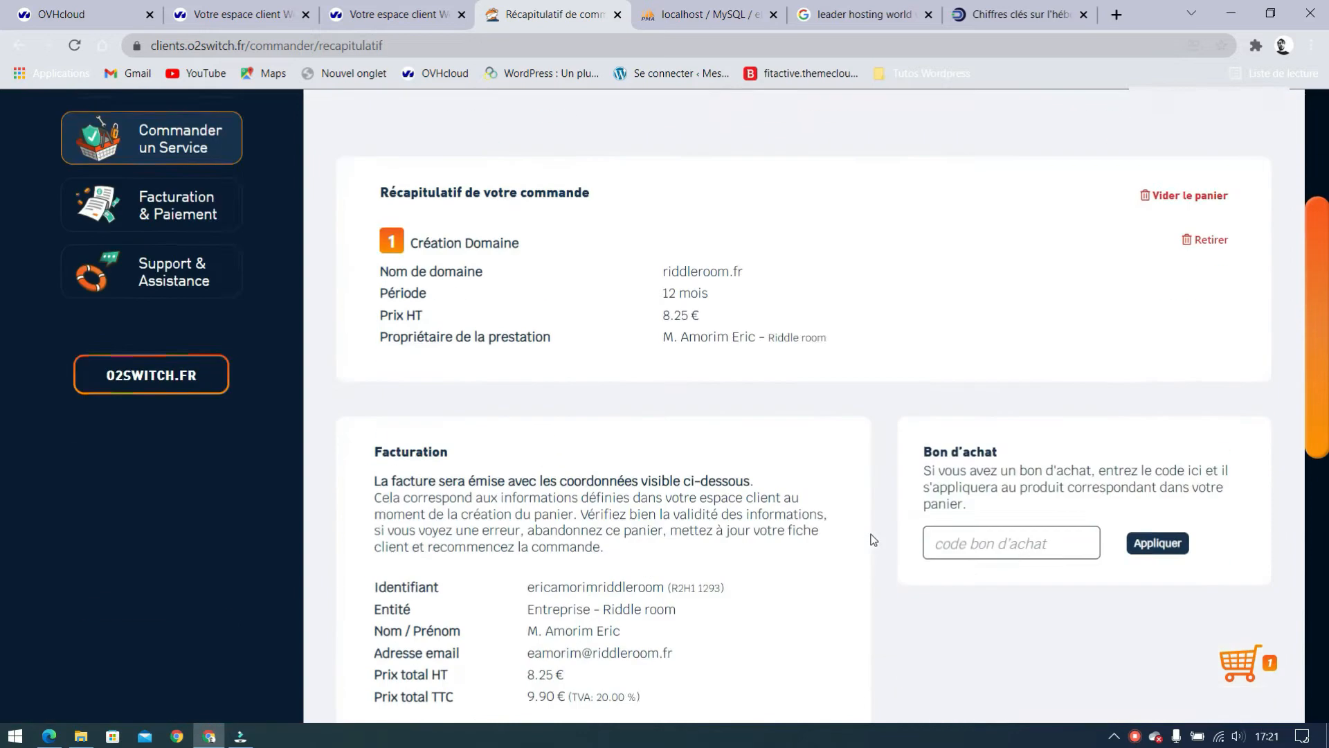
pyautogui.click(620, 558)
pyautogui.click(890, 673)
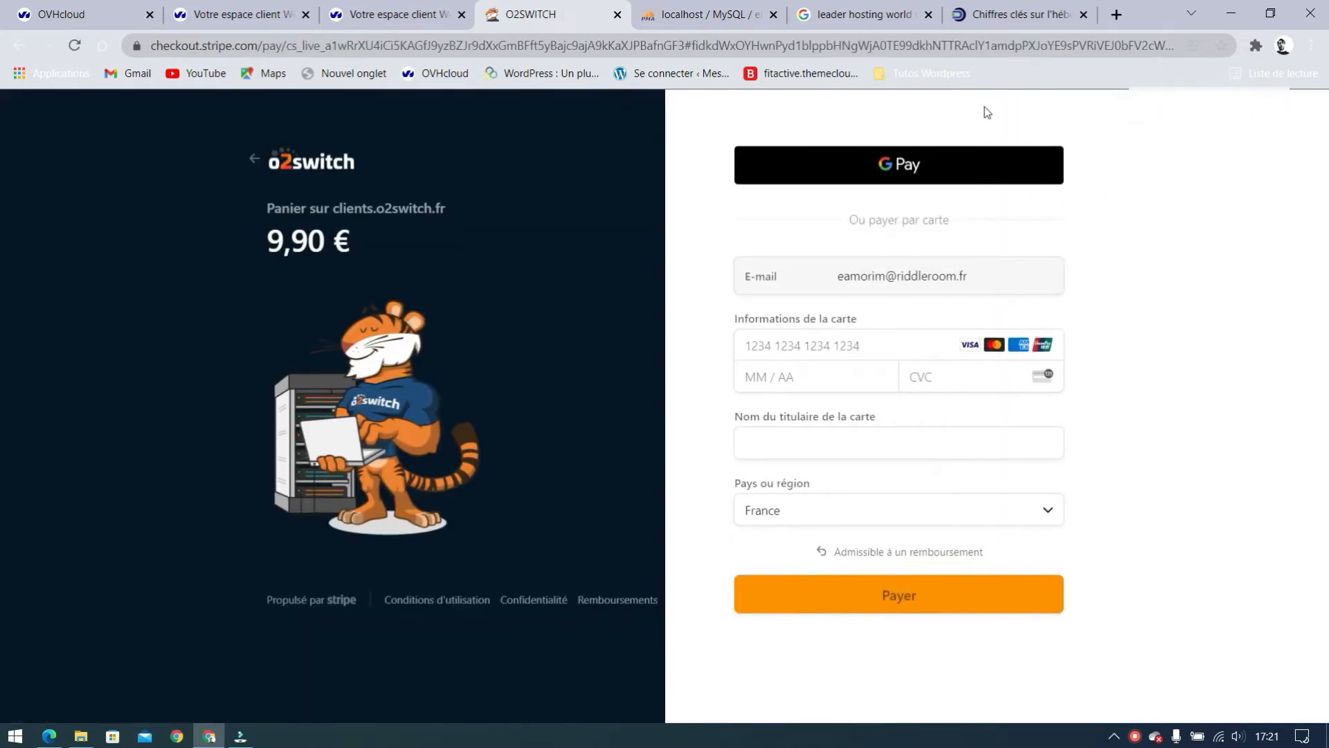
# Enter the payment card details and pay for the riddleroom.fr order
pyautogui.click(792, 350)
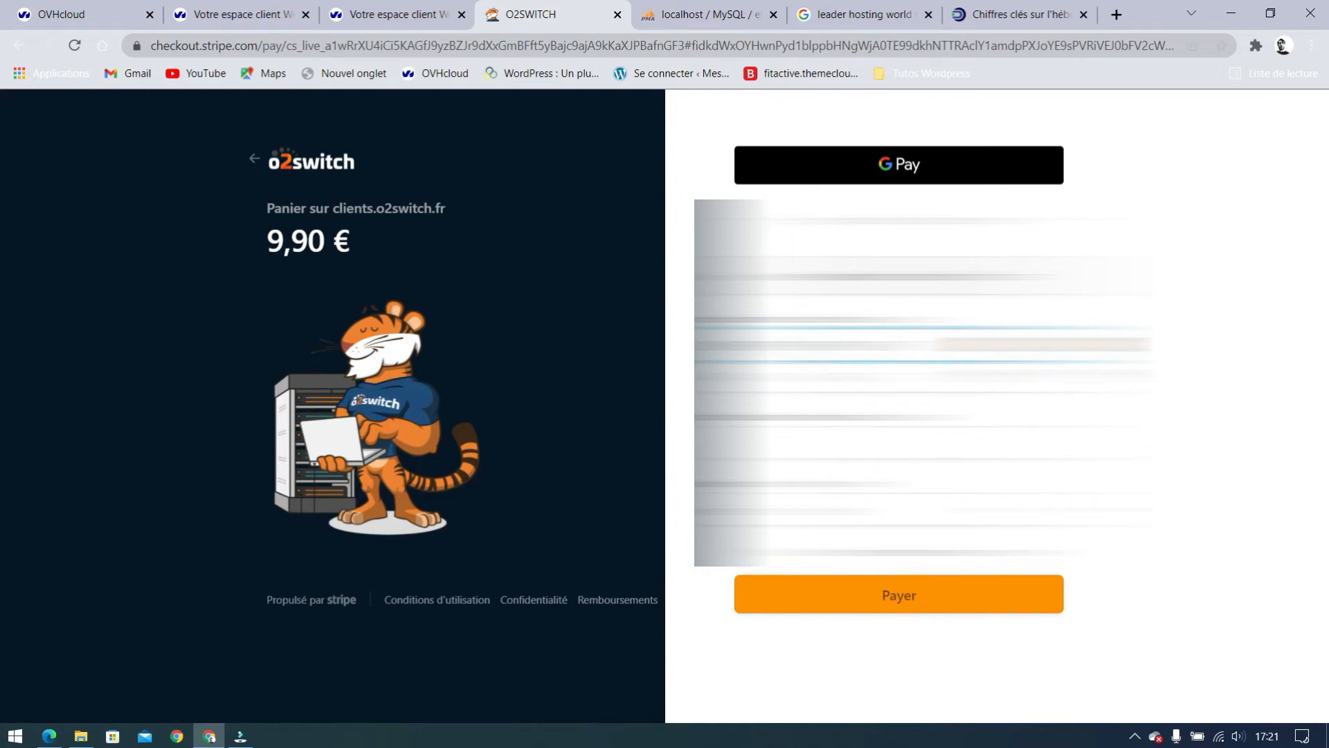
pyautogui.press('Tab')
pyautogui.press('Return')
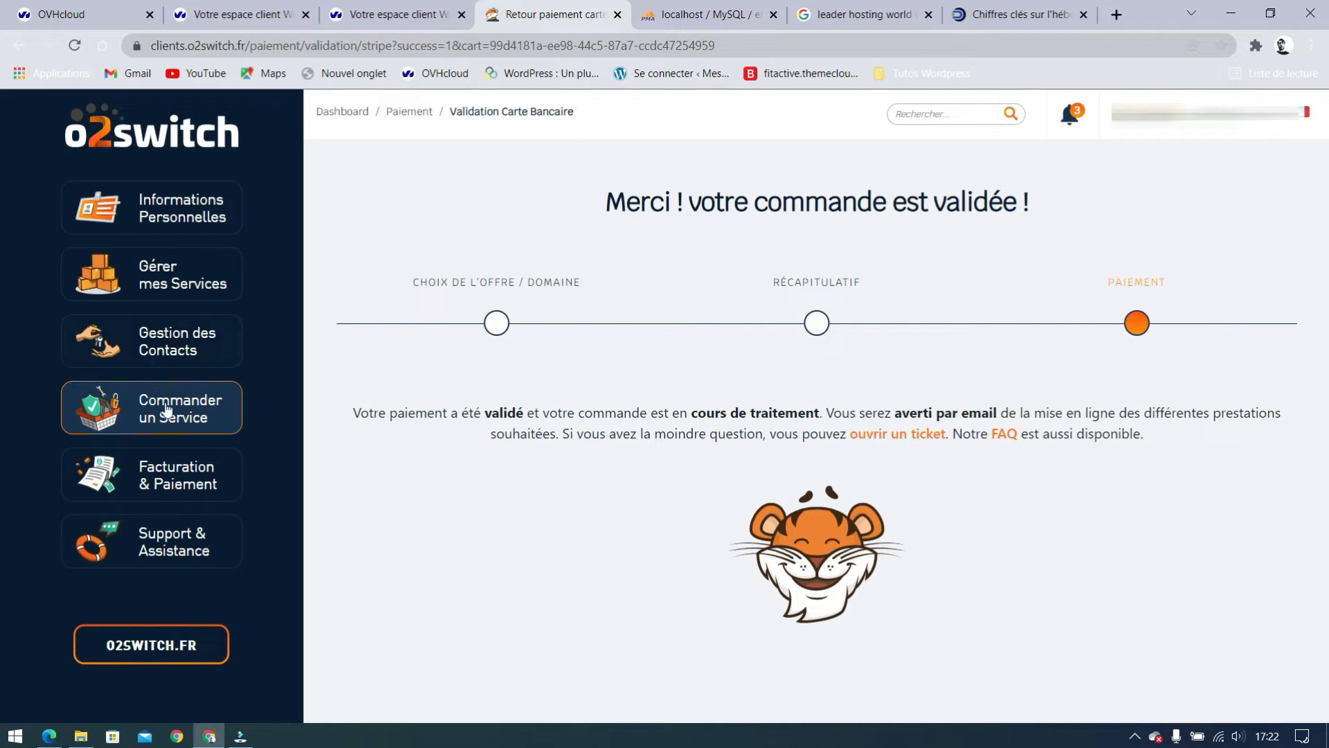
# Start a second domain order with the name riddle-room and the .fr extension
pyautogui.click(187, 422)
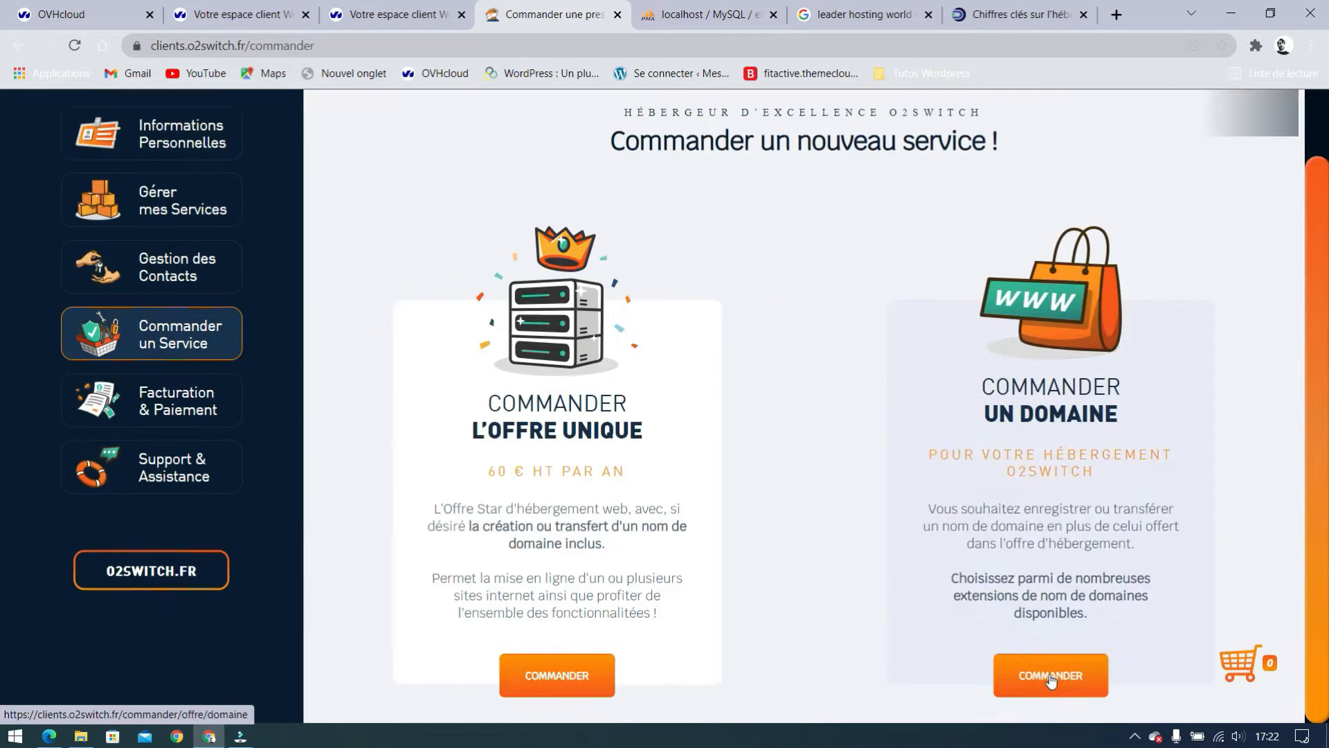
pyautogui.click(1045, 675)
pyautogui.click(839, 506)
pyautogui.click(817, 23)
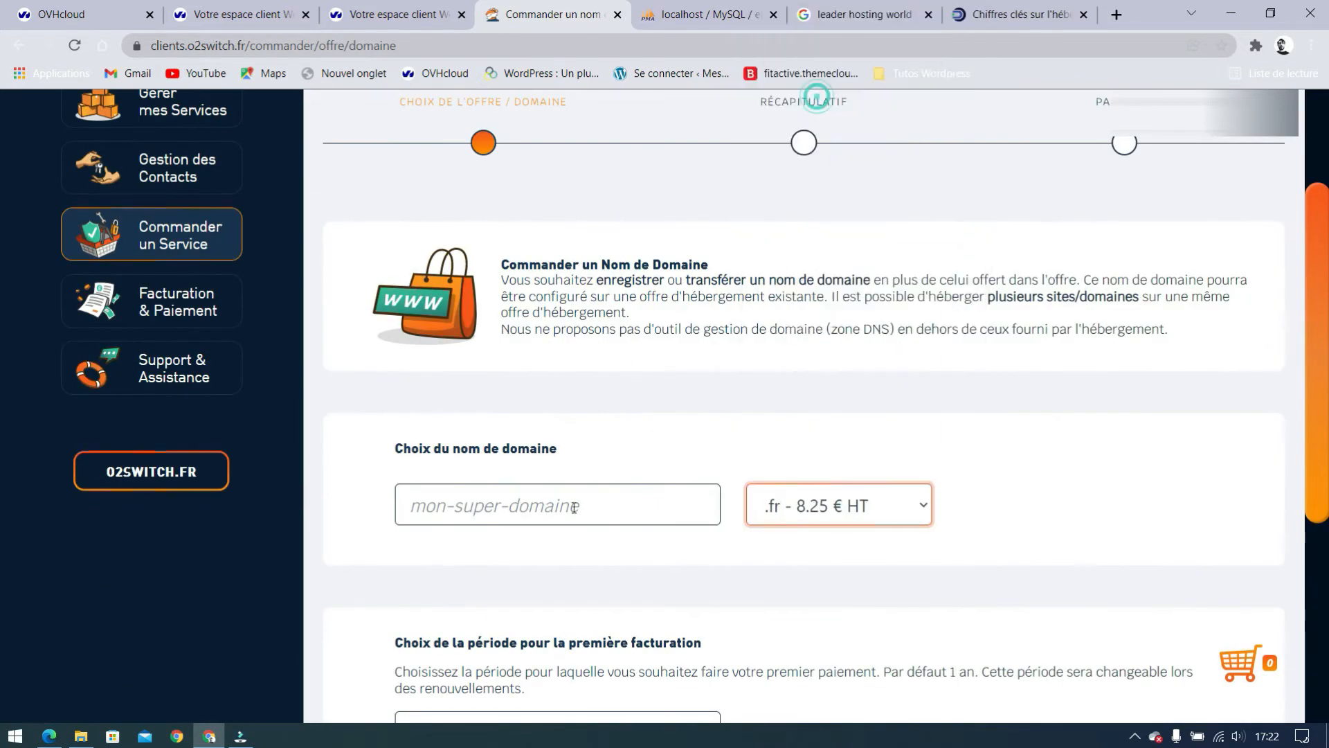
pyautogui.click(544, 505)
pyautogui.write('riddle-r')
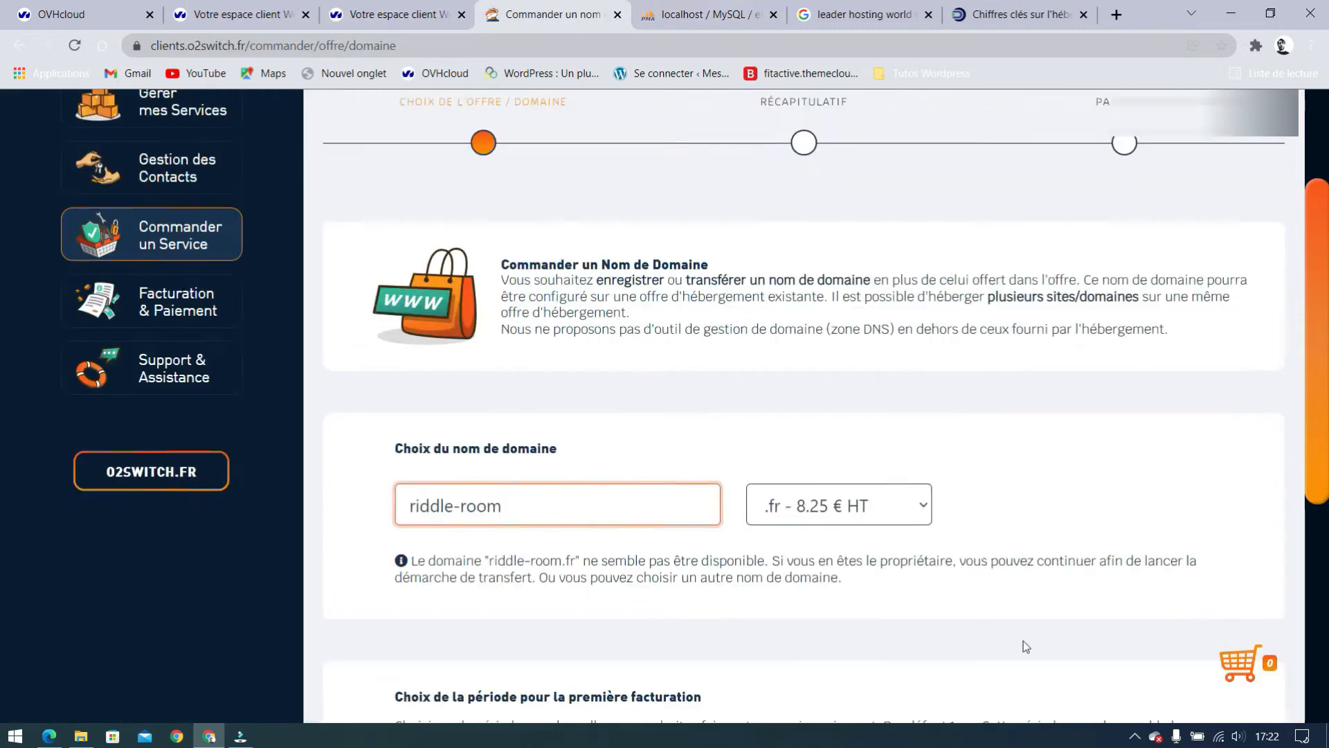
# Accept the terms of sale for the riddle-room.fr order and pay it with the card details
pyautogui.scroll(-6, 1024, 641)
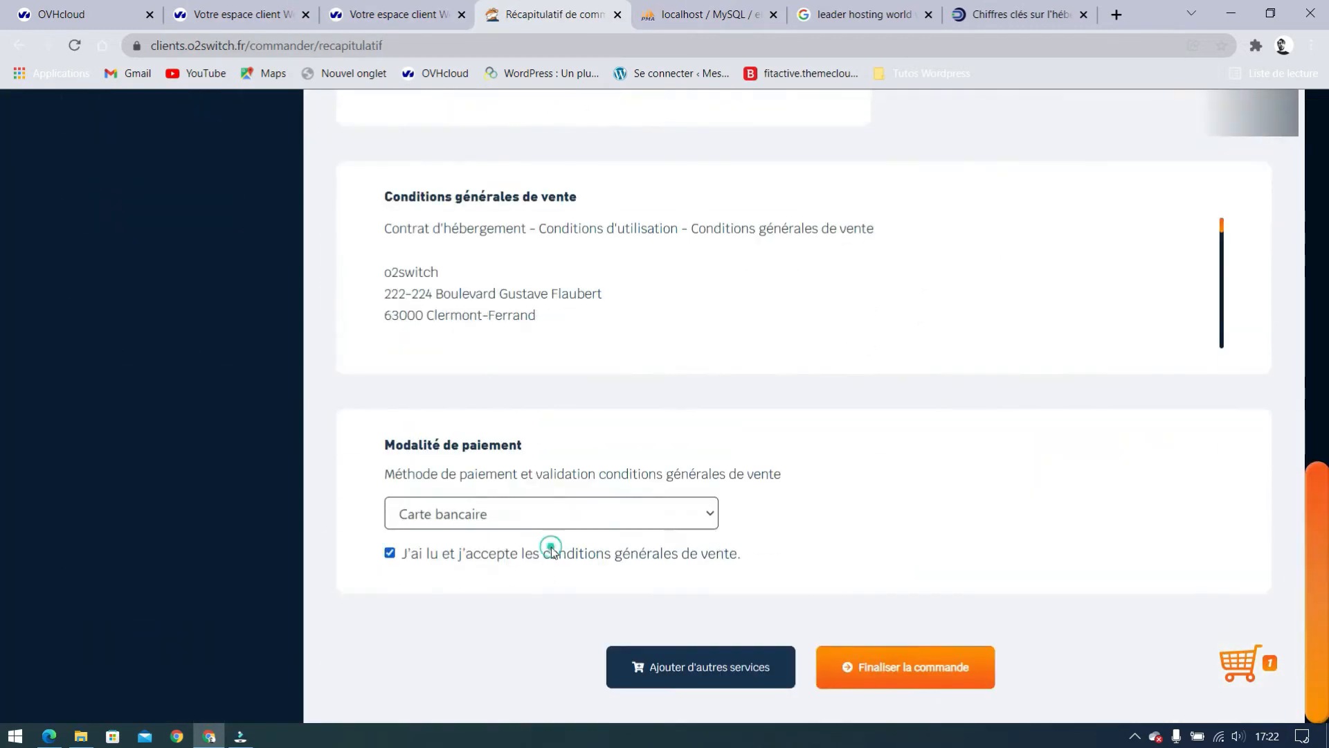
pyautogui.click(905, 667)
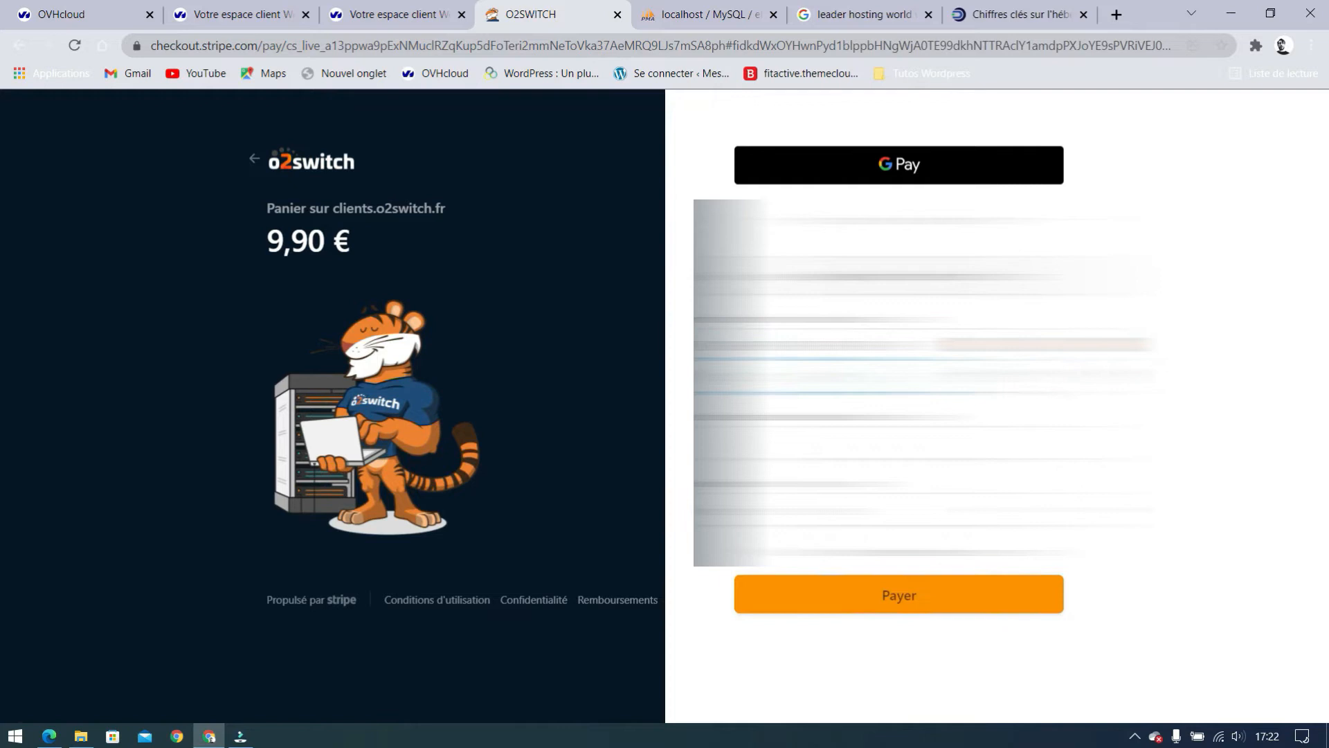
pyautogui.click(900, 442)
pyautogui.click(831, 479)
pyautogui.click(899, 594)
pyautogui.click(1153, 414)
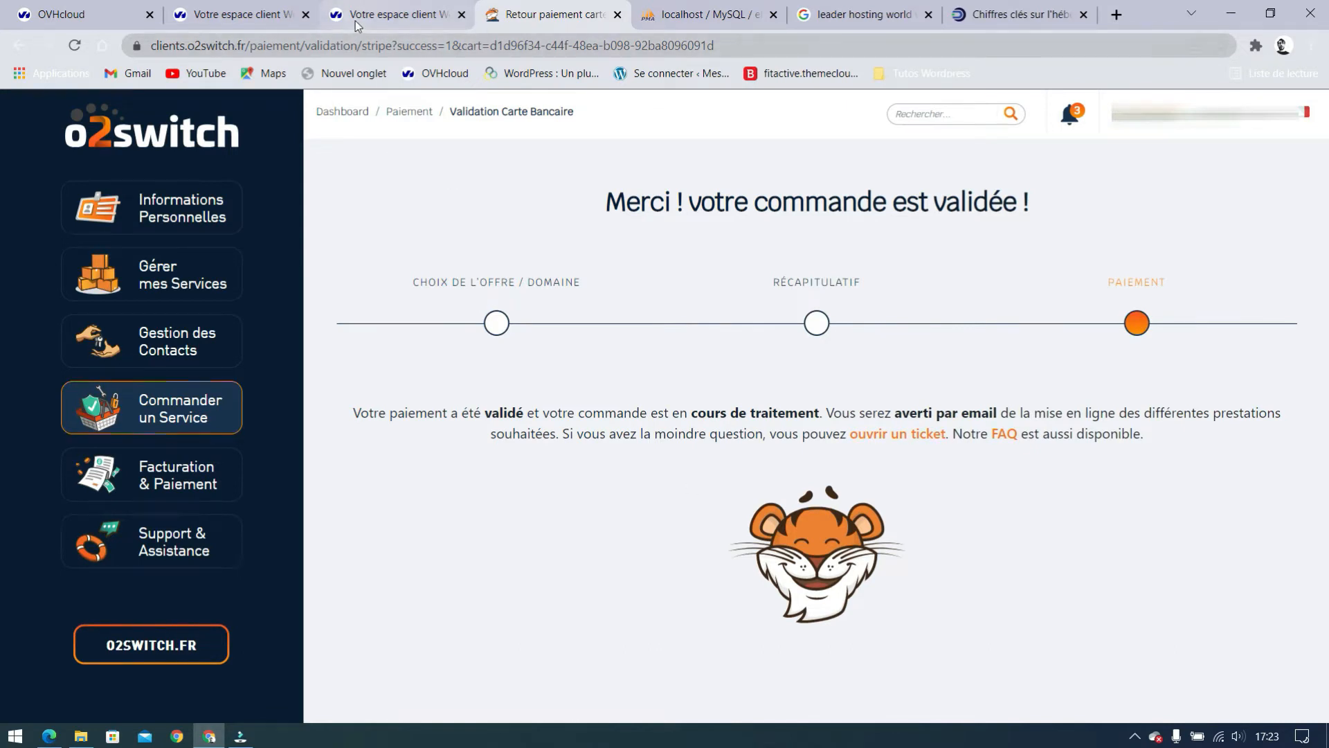
# Review the active and in-processing o2switch services and locate the AUTH/INFO code option for riddleroom.fr in OVHcloud
pyautogui.click(399, 14)
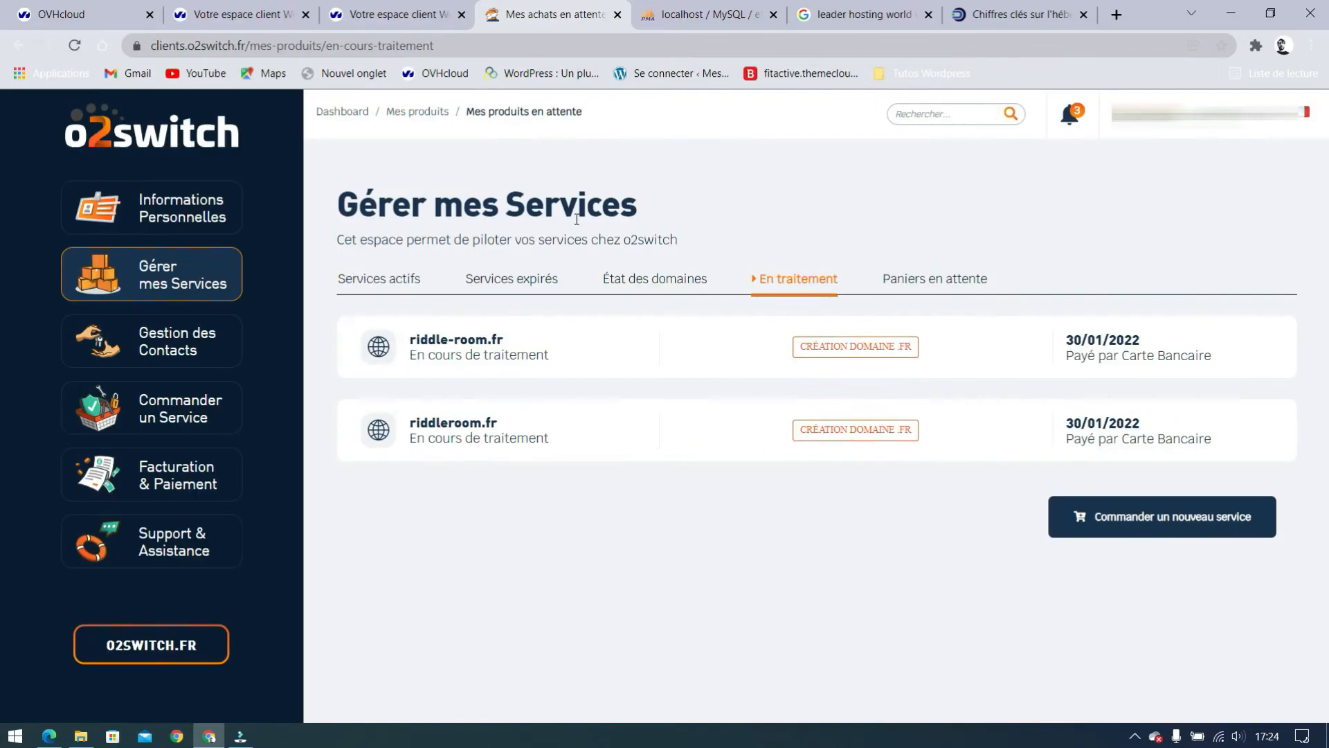
pyautogui.click(381, 279)
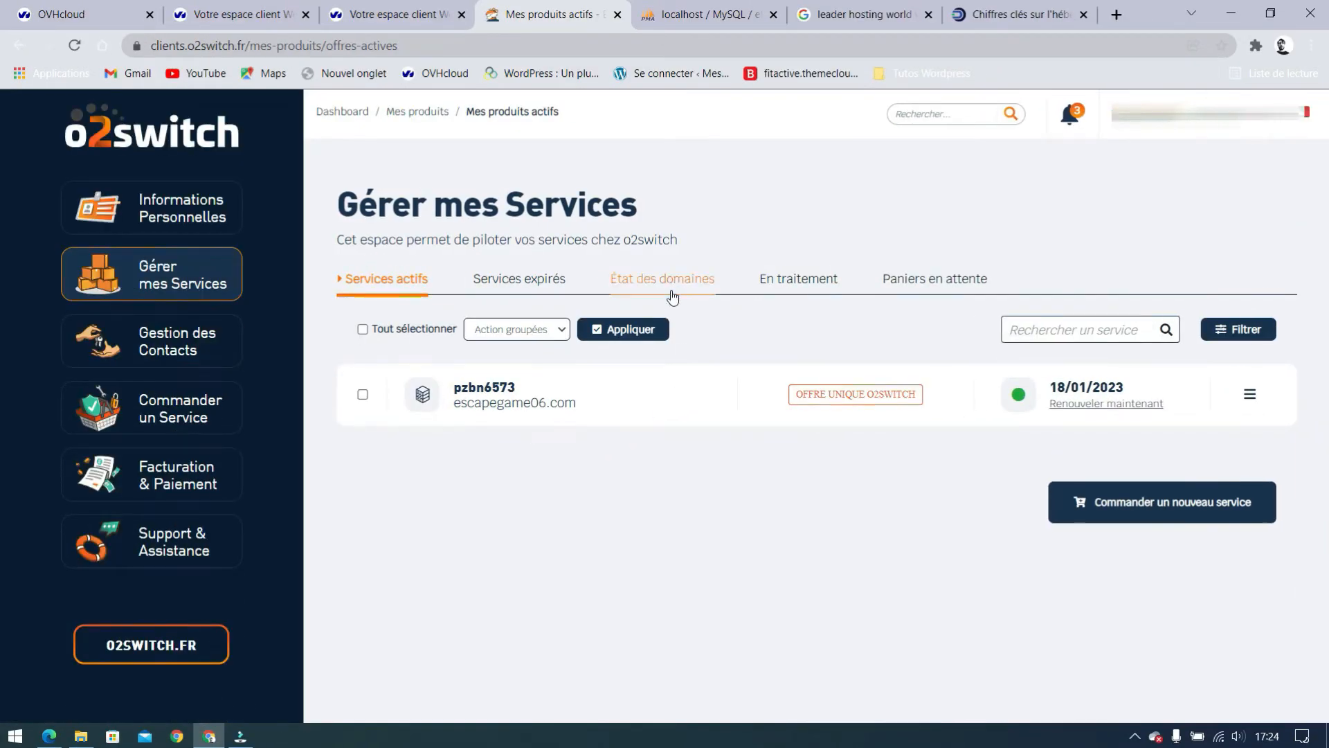
pyautogui.click(808, 281)
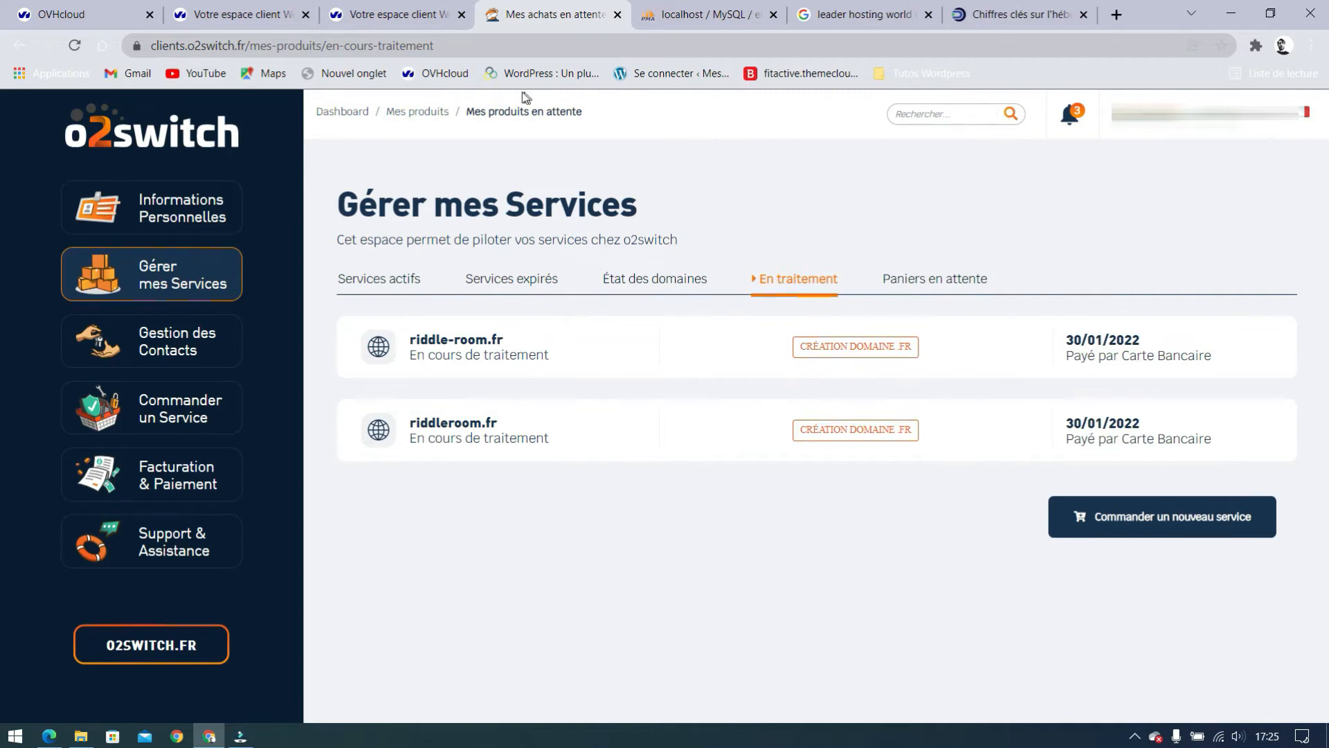
pyautogui.click(392, 13)
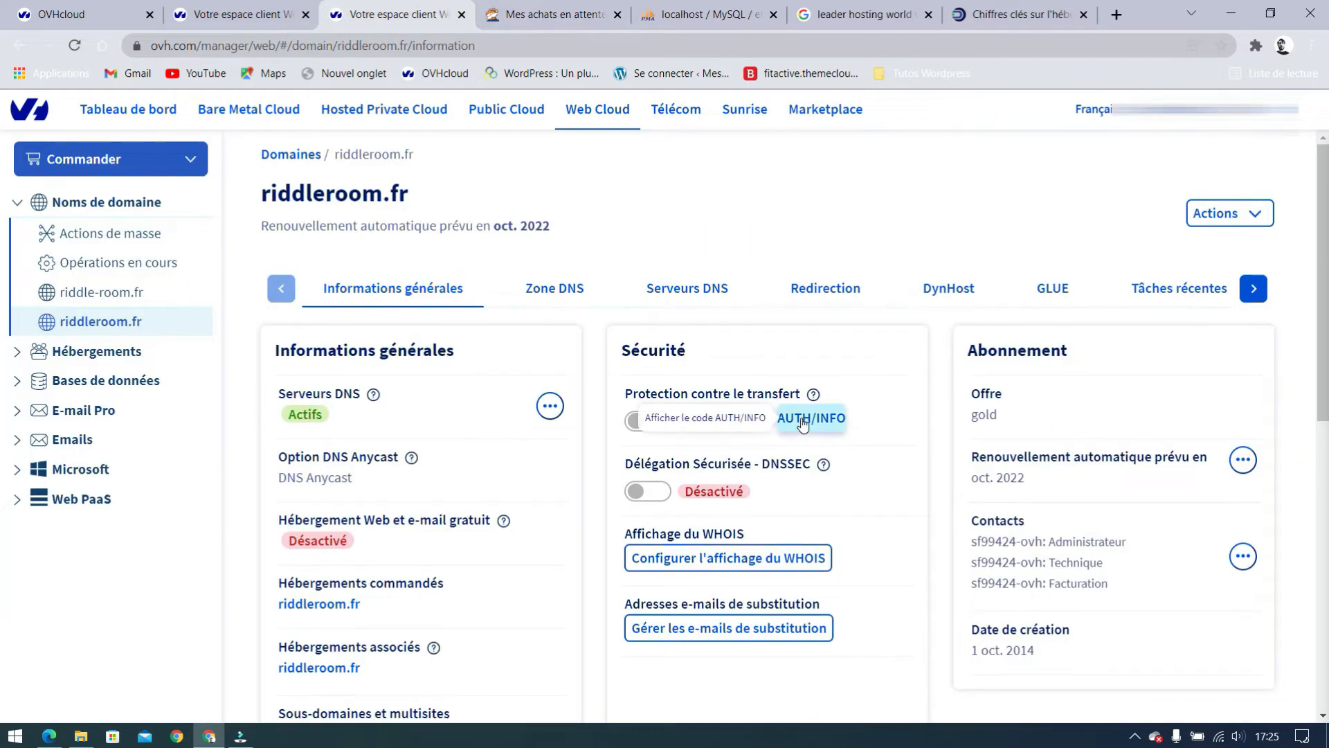
pyautogui.click(562, 18)
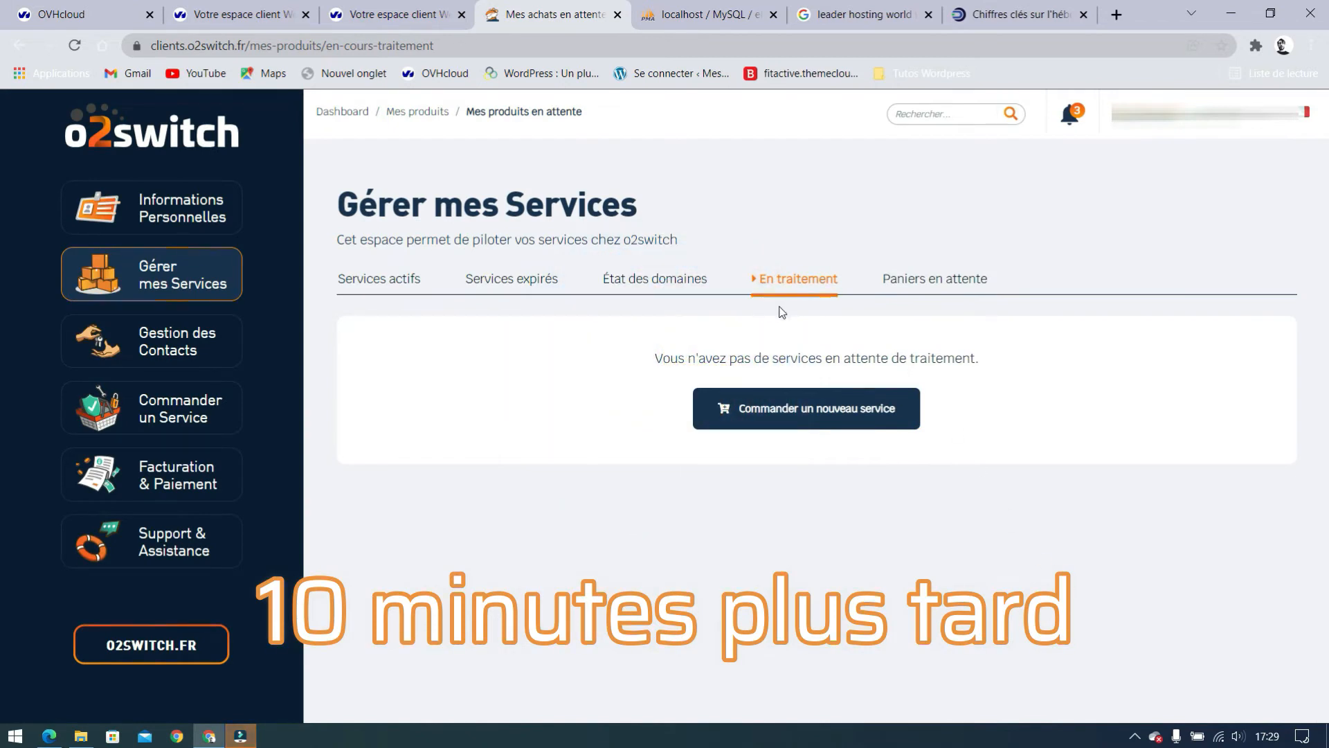
# Open the service details of riddleroom.fr from the active o2switch services and initiate its domain transfer
pyautogui.click(367, 280)
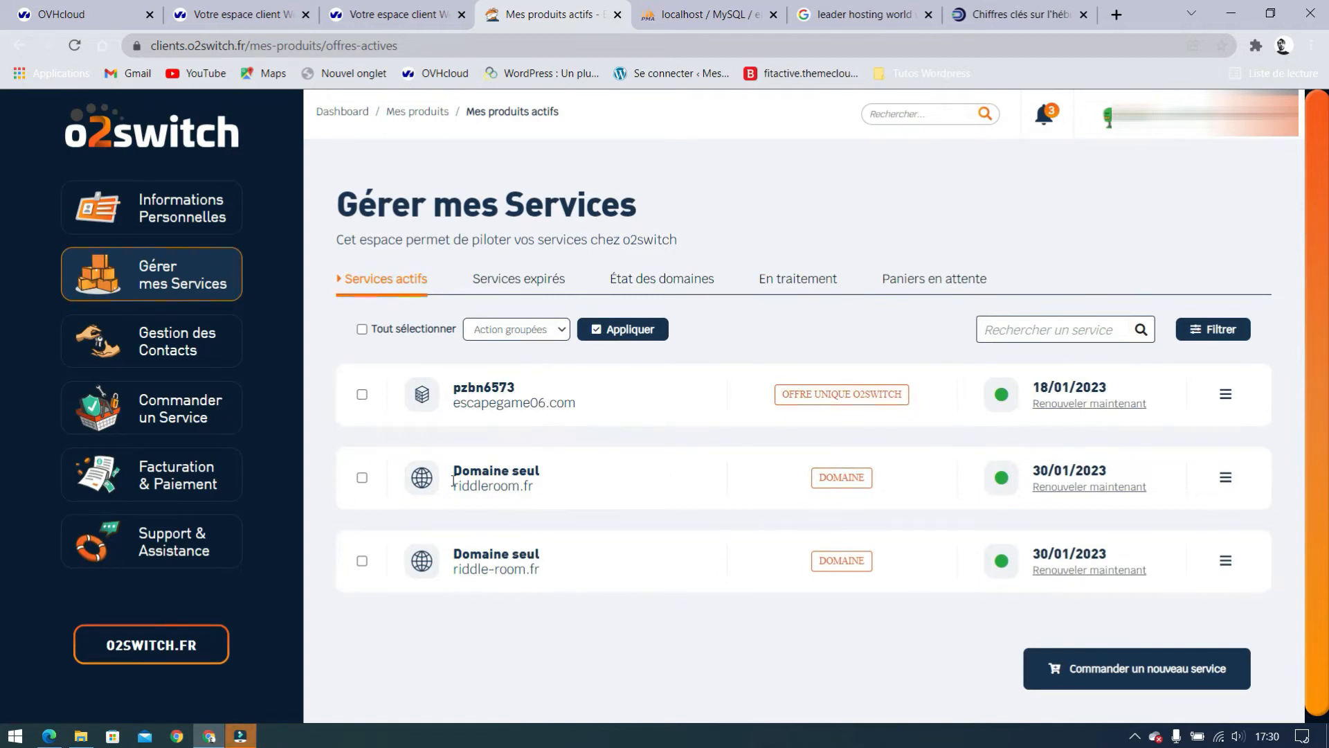
pyautogui.click(1229, 474)
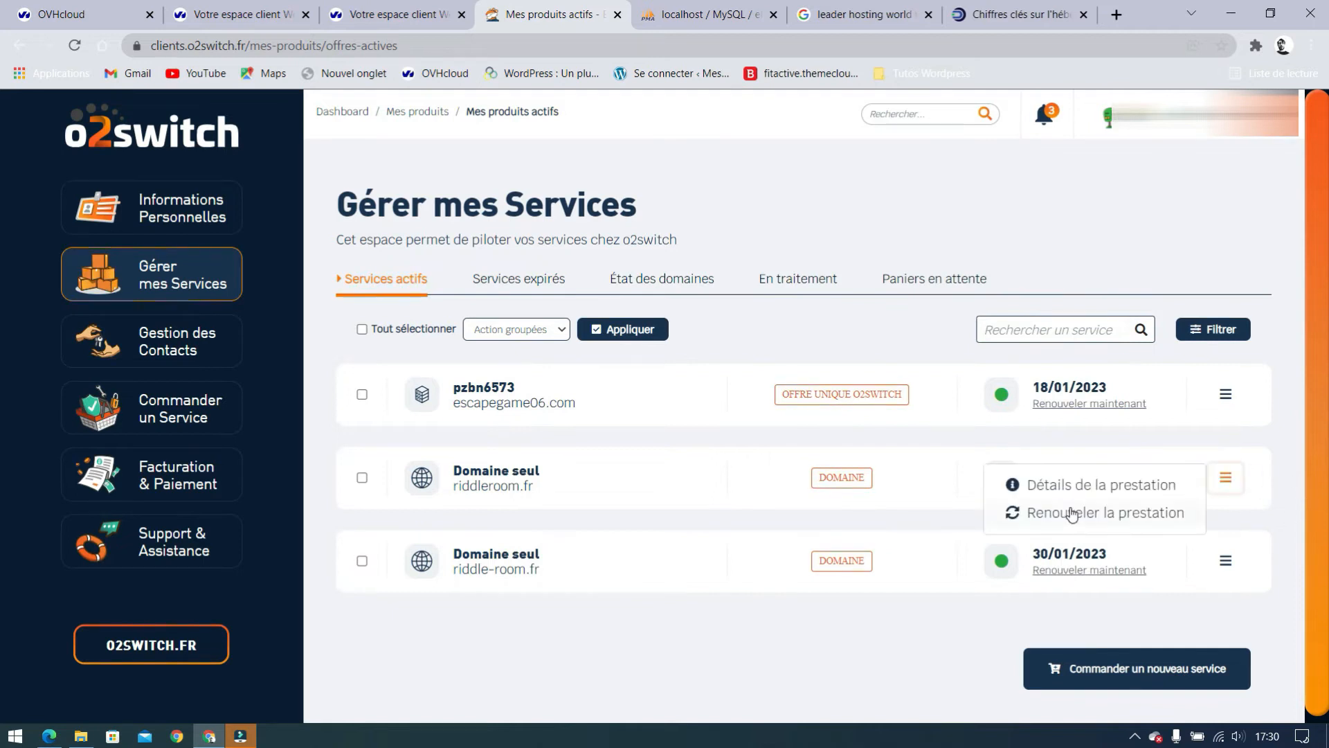
pyautogui.click(1071, 485)
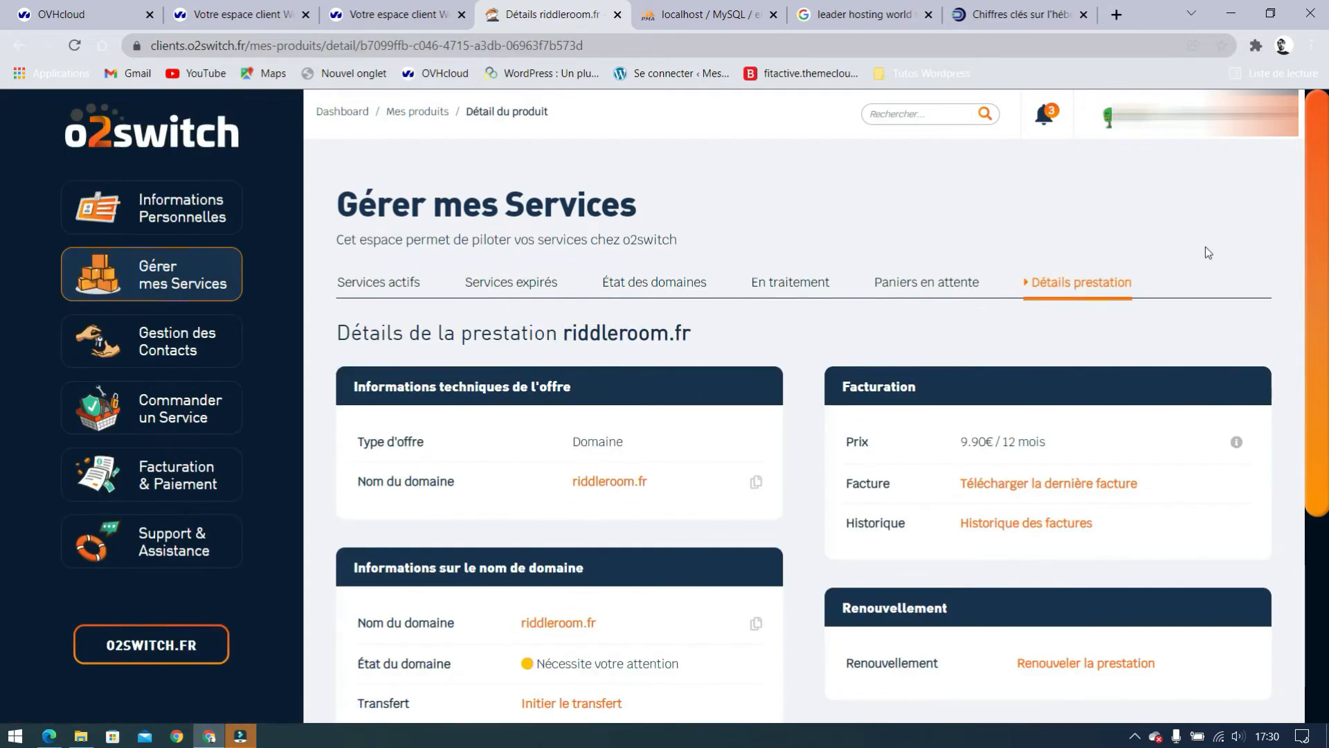
pyautogui.scroll(-2, 1206, 250)
pyautogui.moveTo(351, 394); pyautogui.dragTo(585, 409)
pyautogui.click(584, 421)
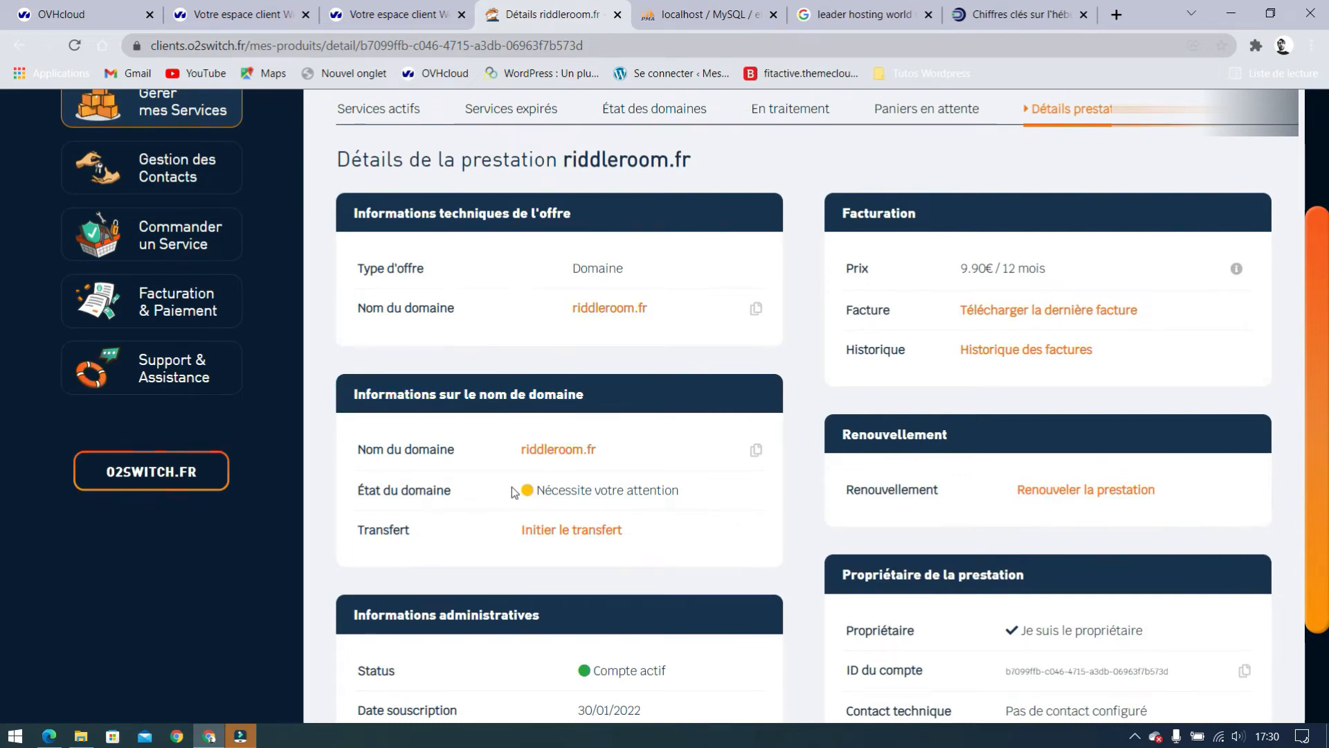
pyautogui.click(540, 533)
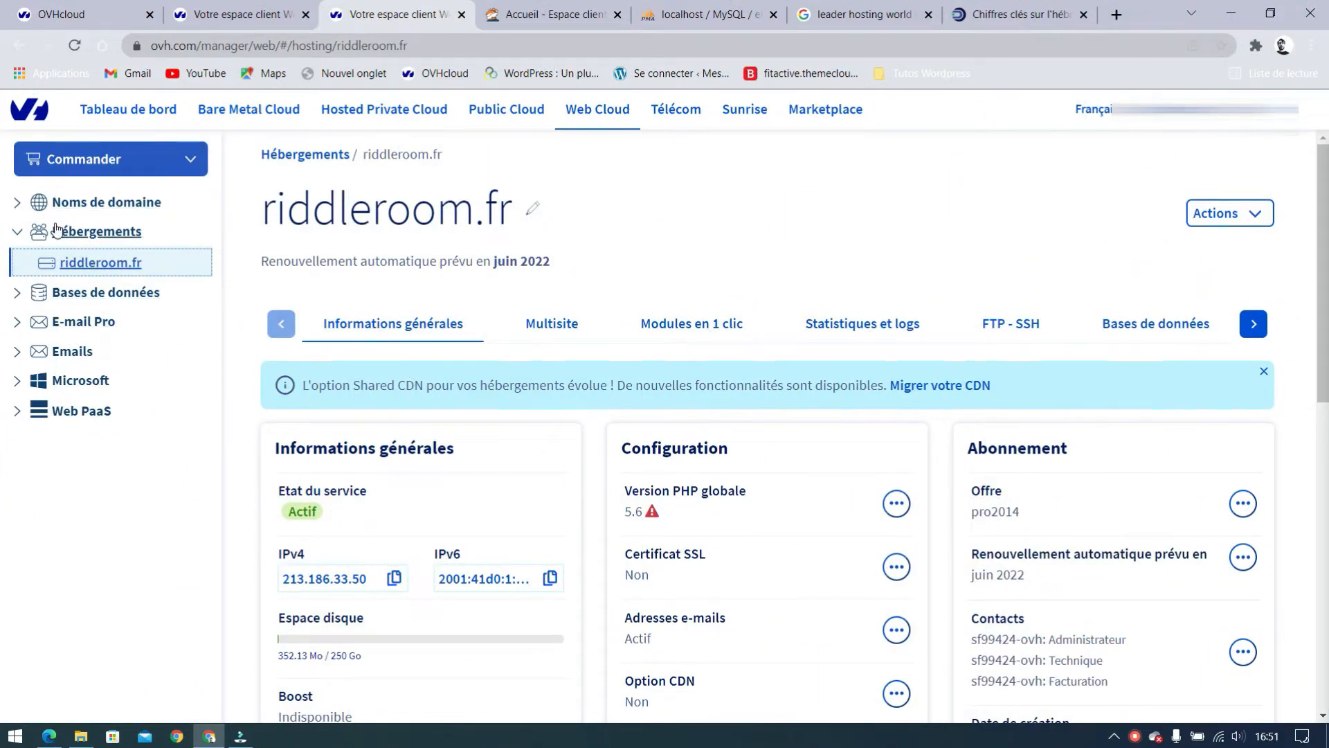
# Disable the transfer protection of the riddleroom.fr domain in OVHcloud and validate the change
pyautogui.click(18, 208)
pyautogui.click(105, 321)
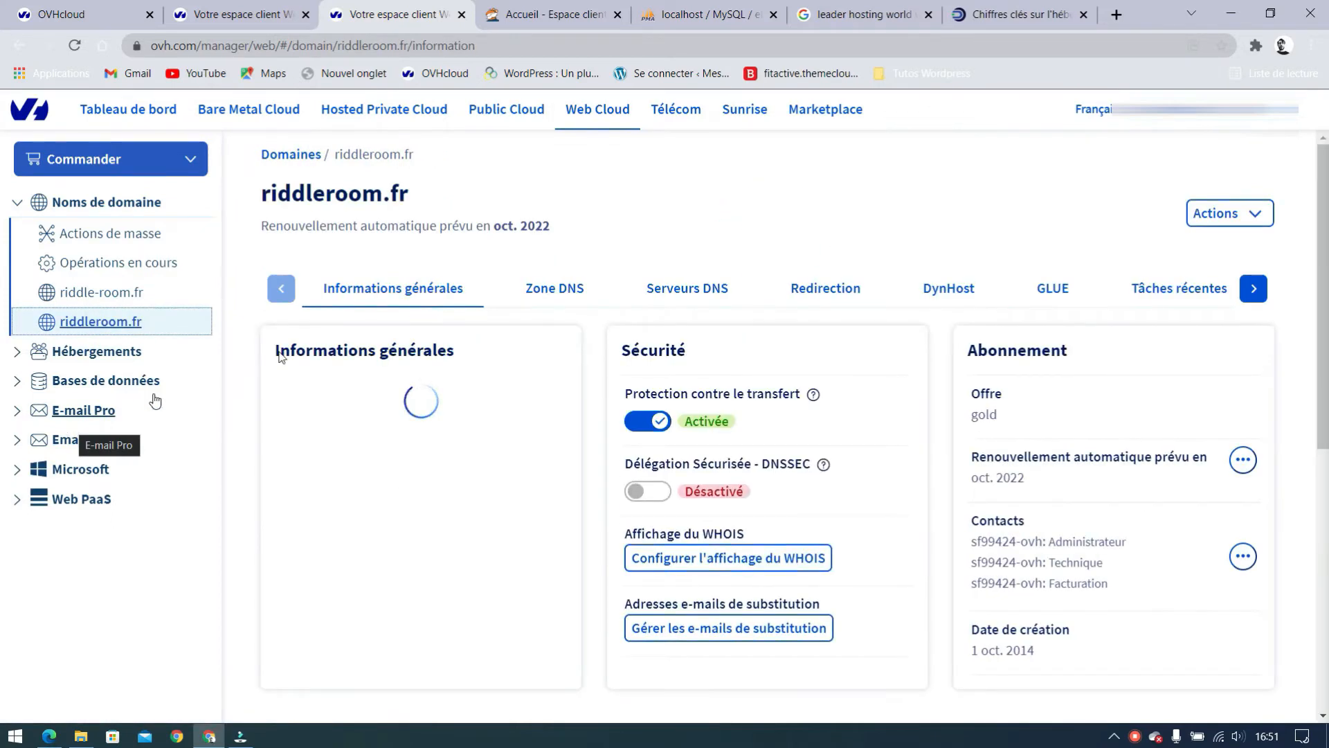
pyautogui.click(662, 424)
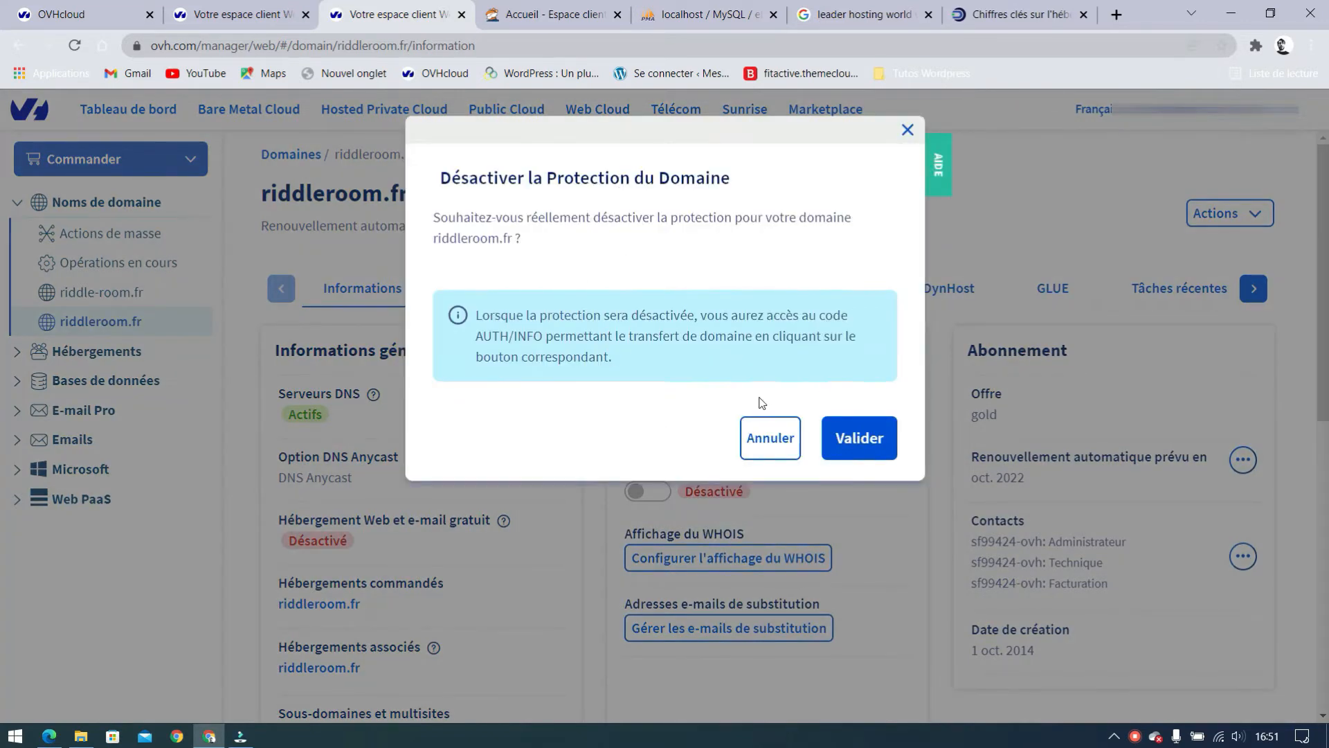
pyautogui.click(856, 442)
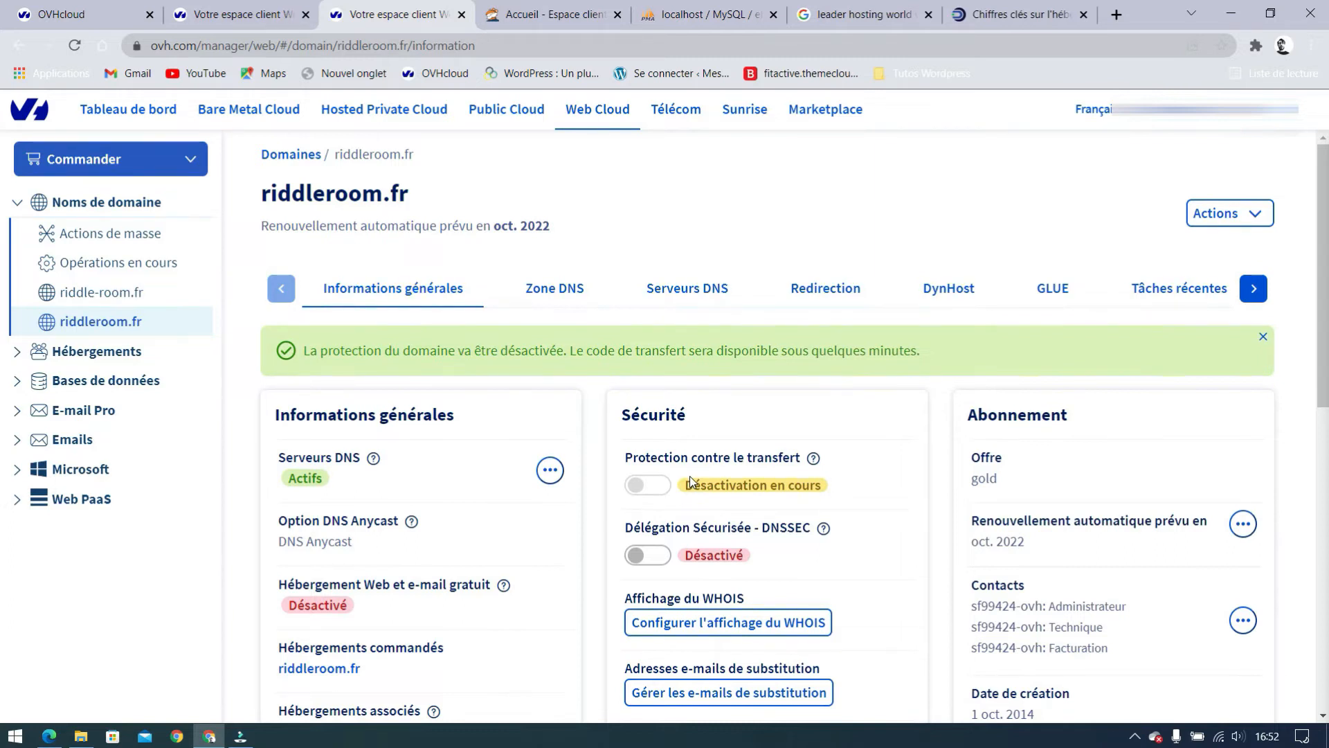
# Disable the transfer protection of the riddle-room.fr domain in OVHcloud and validate the change
pyautogui.click(125, 300)
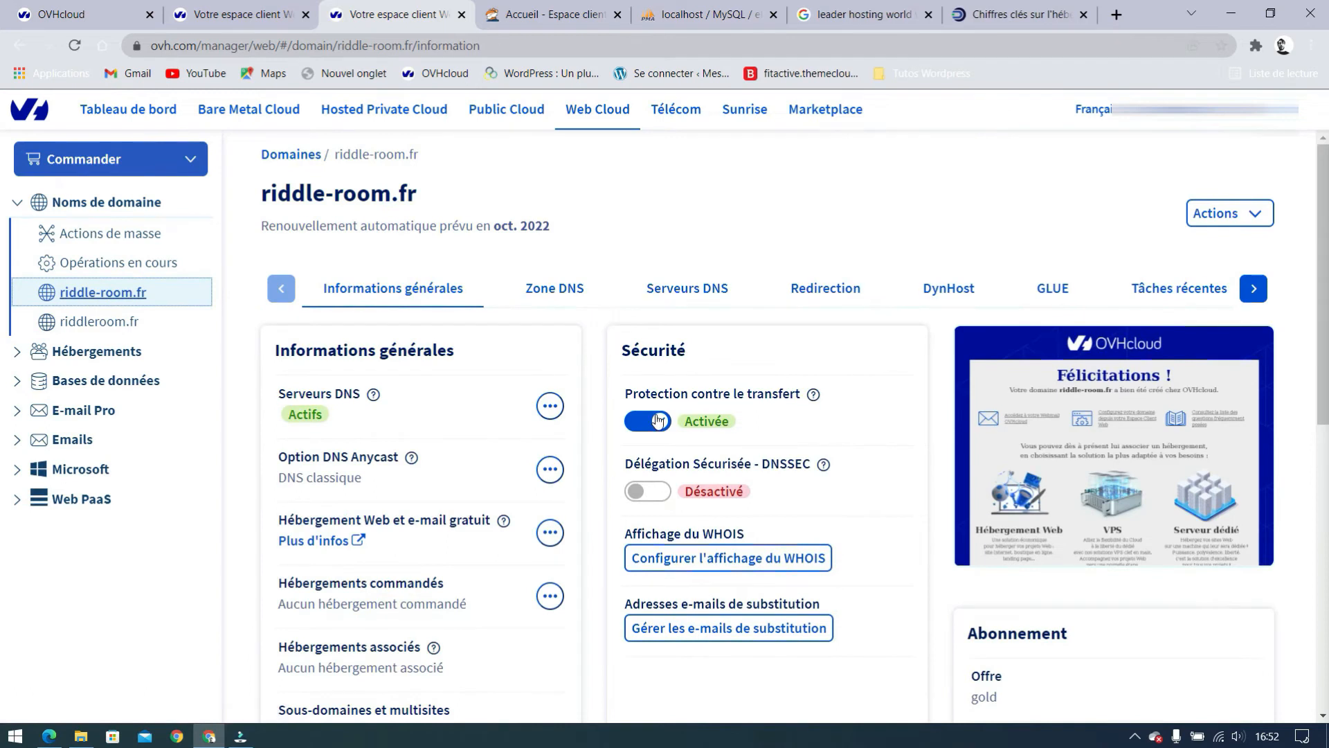
pyautogui.click(657, 422)
pyautogui.click(861, 443)
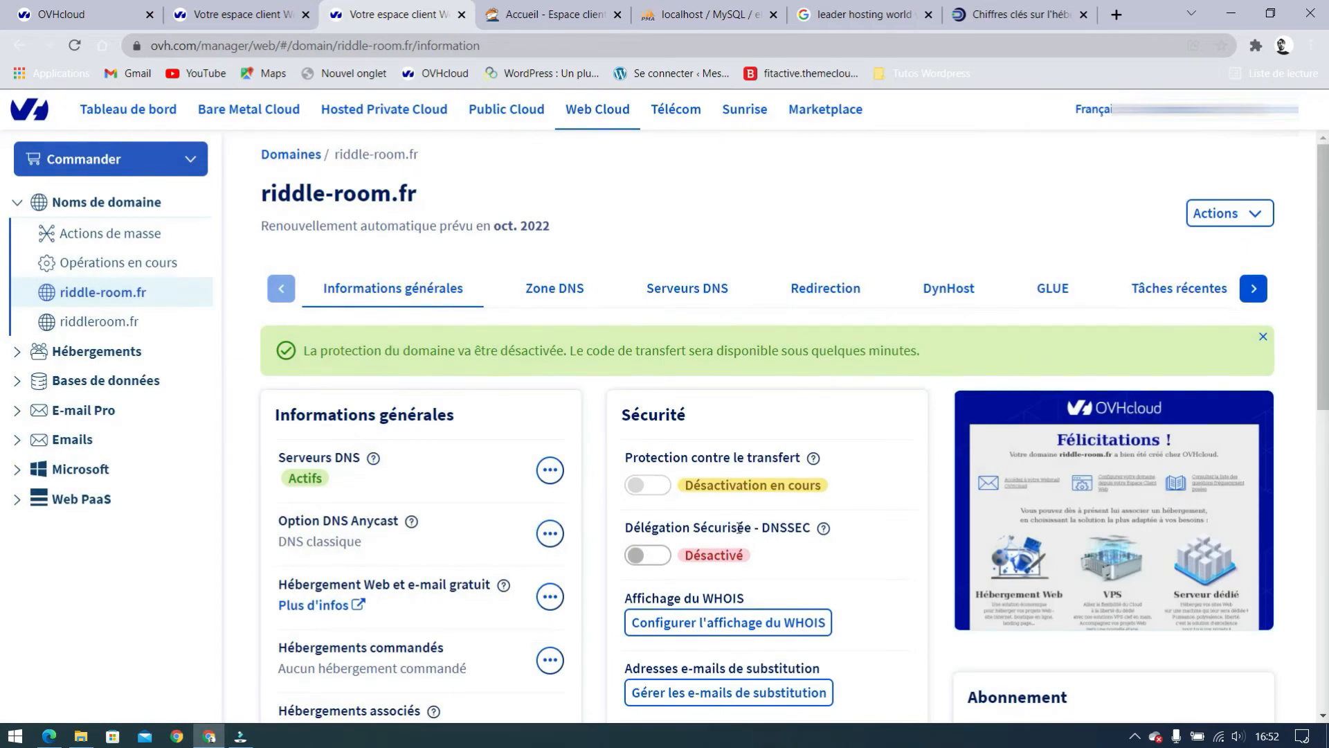
# Display the AUTH/INFO code of the riddleroom.fr domain in OVHcloud, copy it and close the code window
pyautogui.click(119, 324)
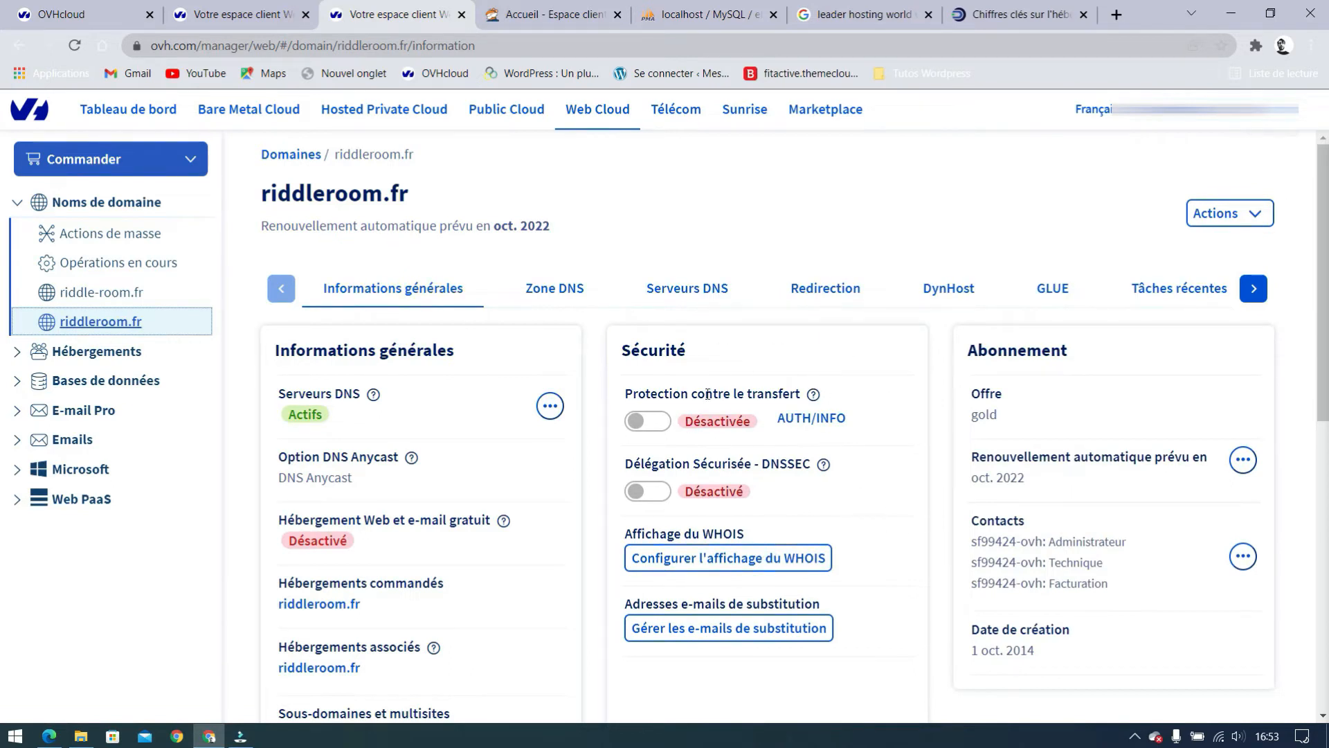
pyautogui.click(818, 418)
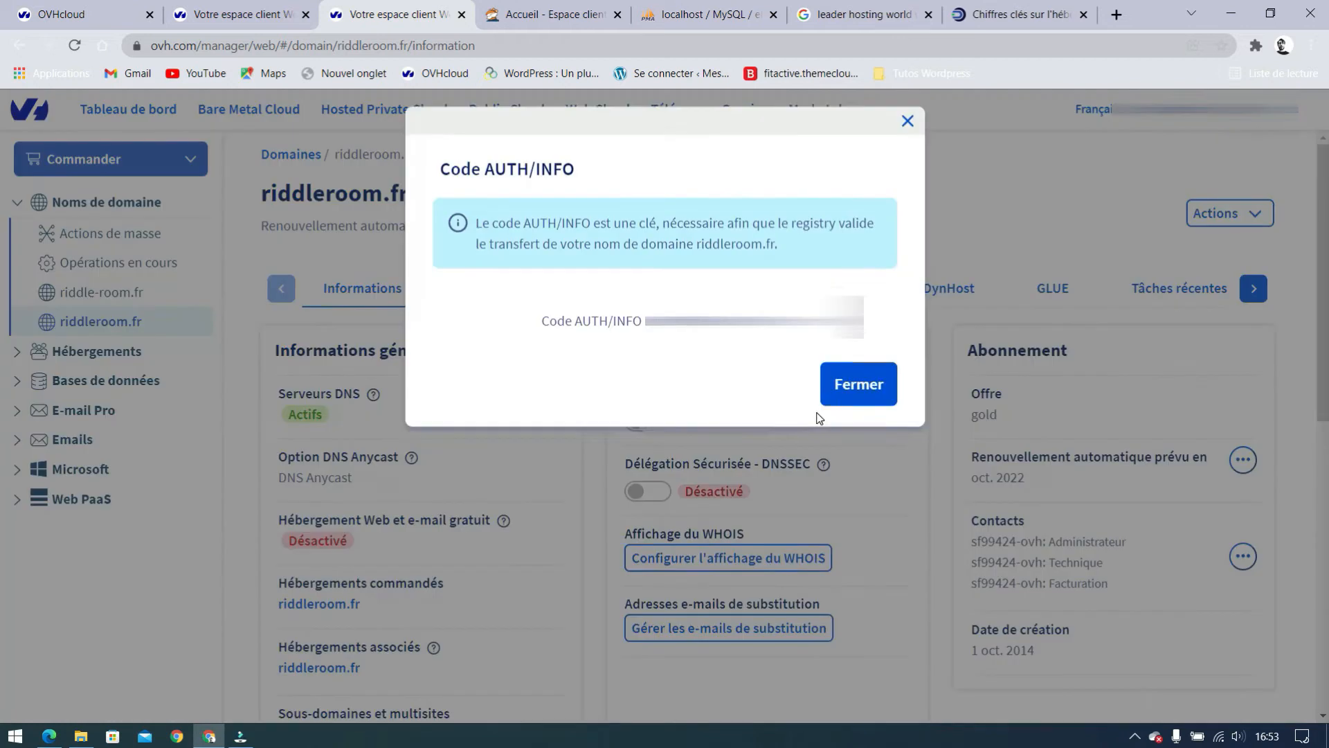
pyautogui.moveTo(807, 342); pyautogui.dragTo(652, 341)
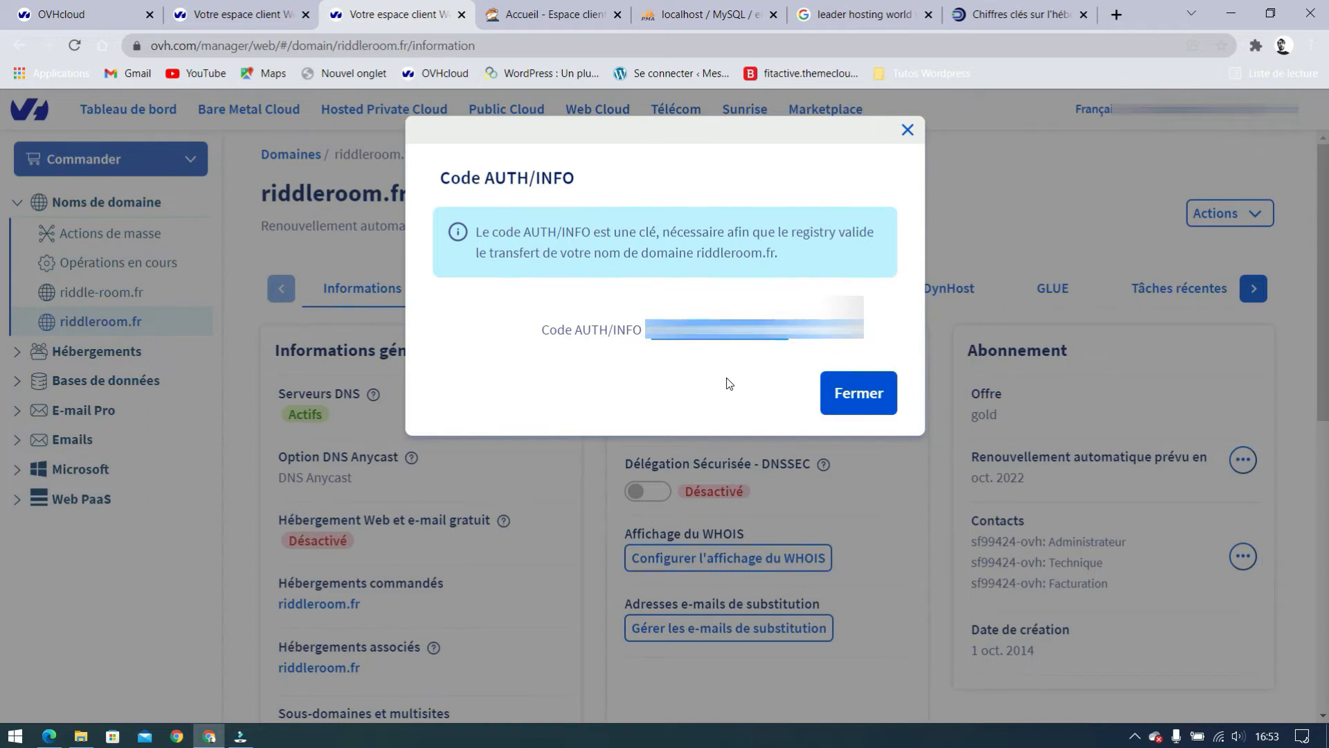
pyautogui.click(850, 393)
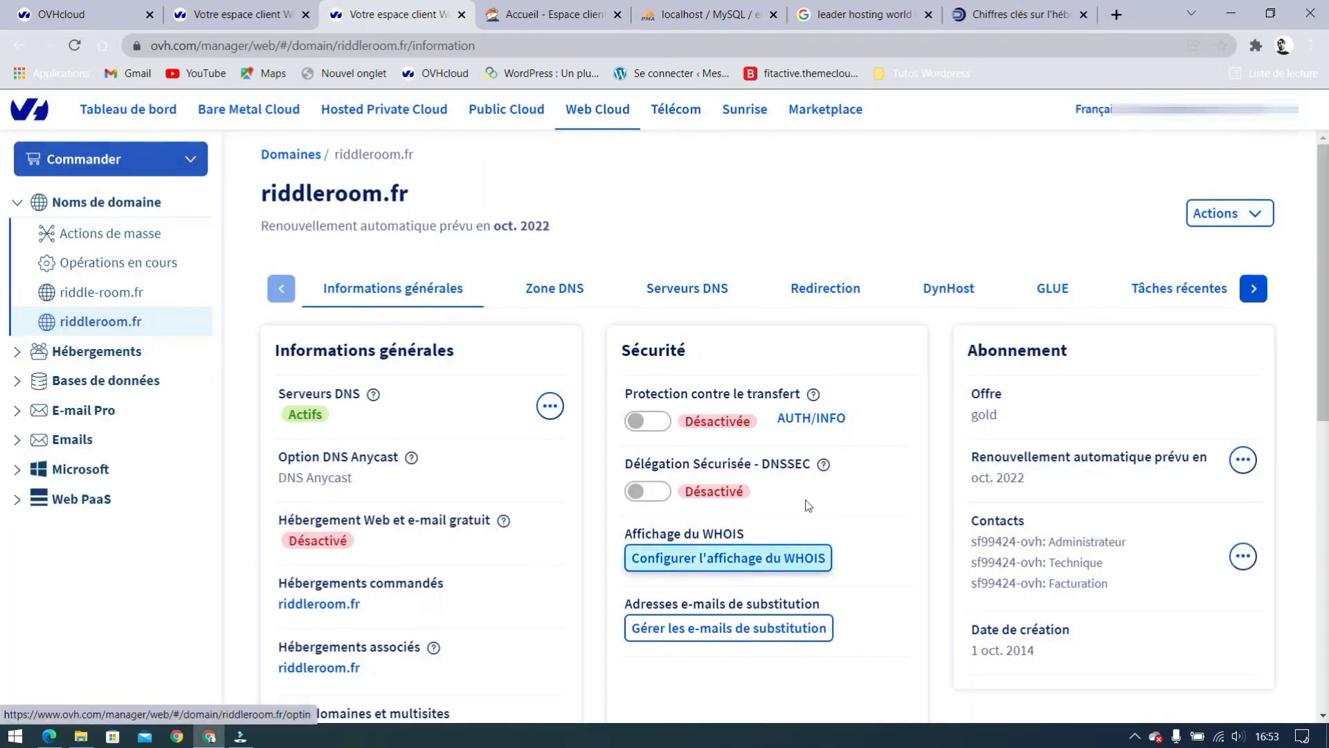
# Paste the riddleroom.fr transfer code into the o2switch domain transfer form and launch the transfer
pyautogui.click(557, 21)
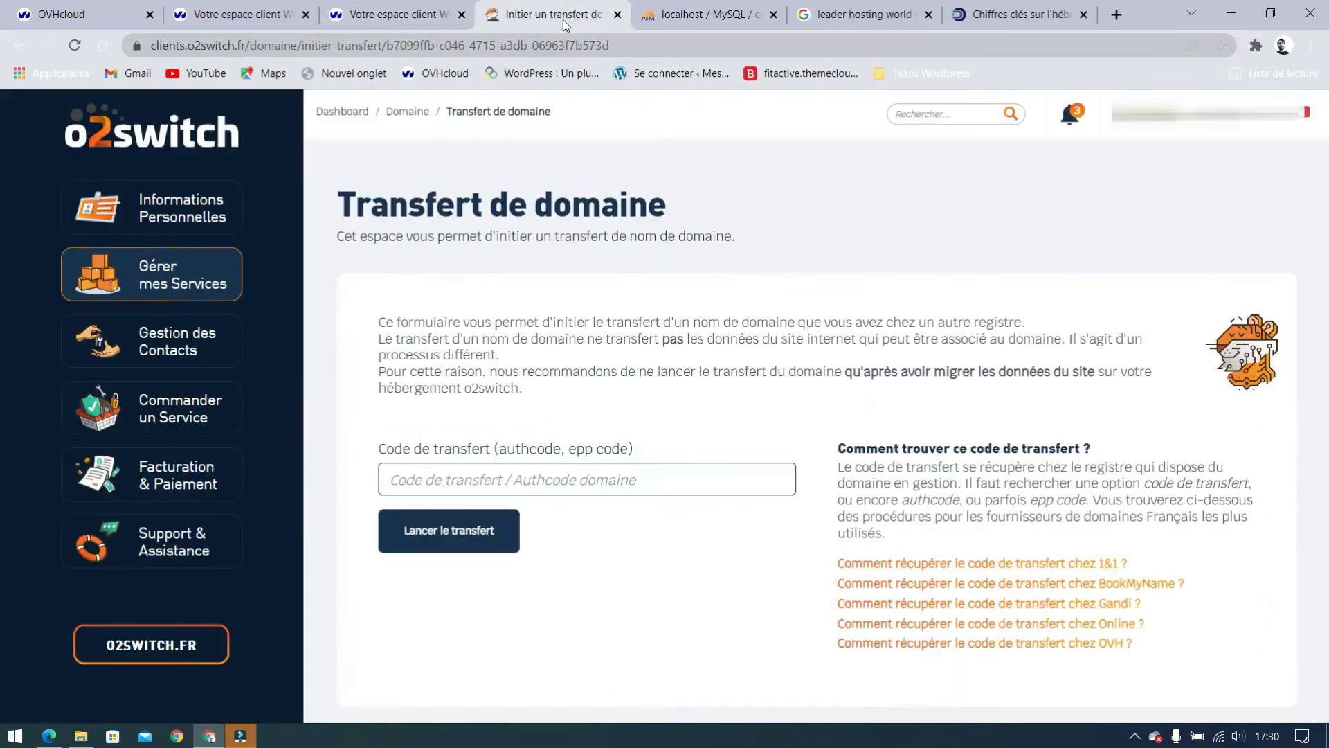
pyautogui.click(556, 472)
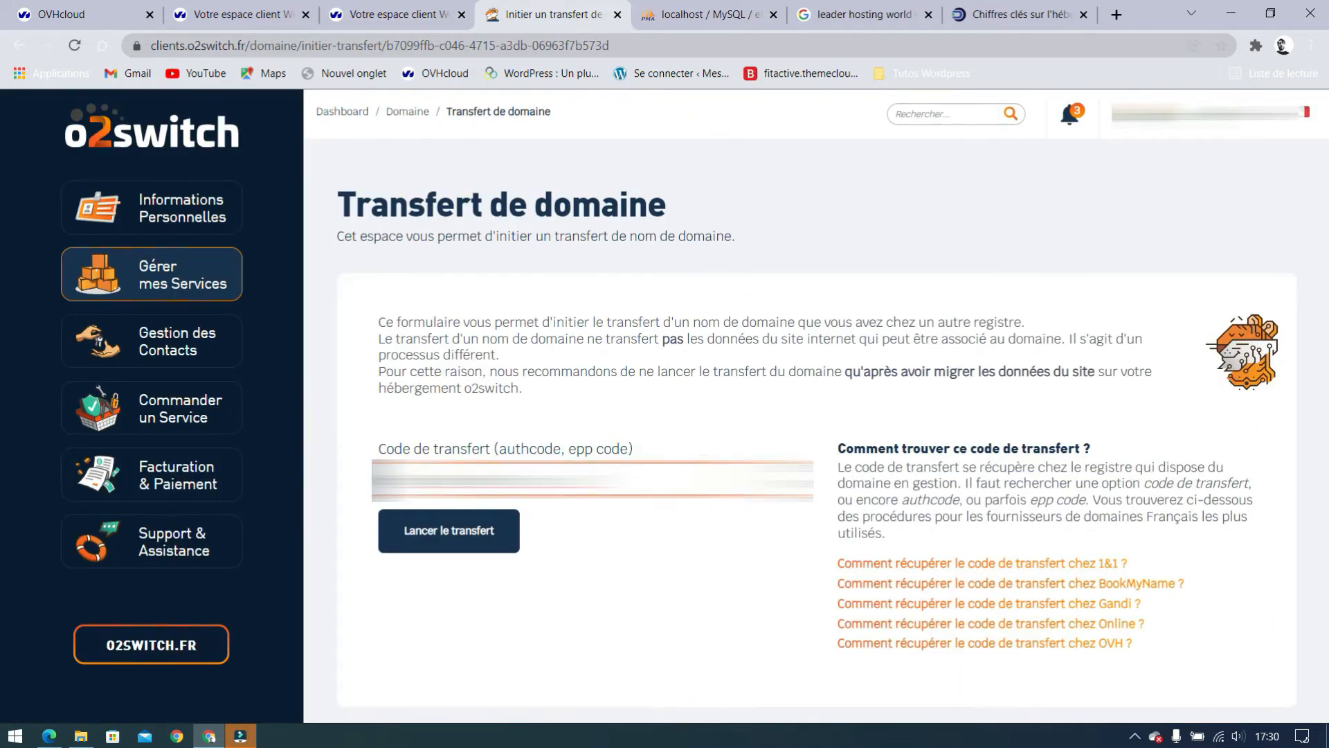
pyautogui.click(462, 535)
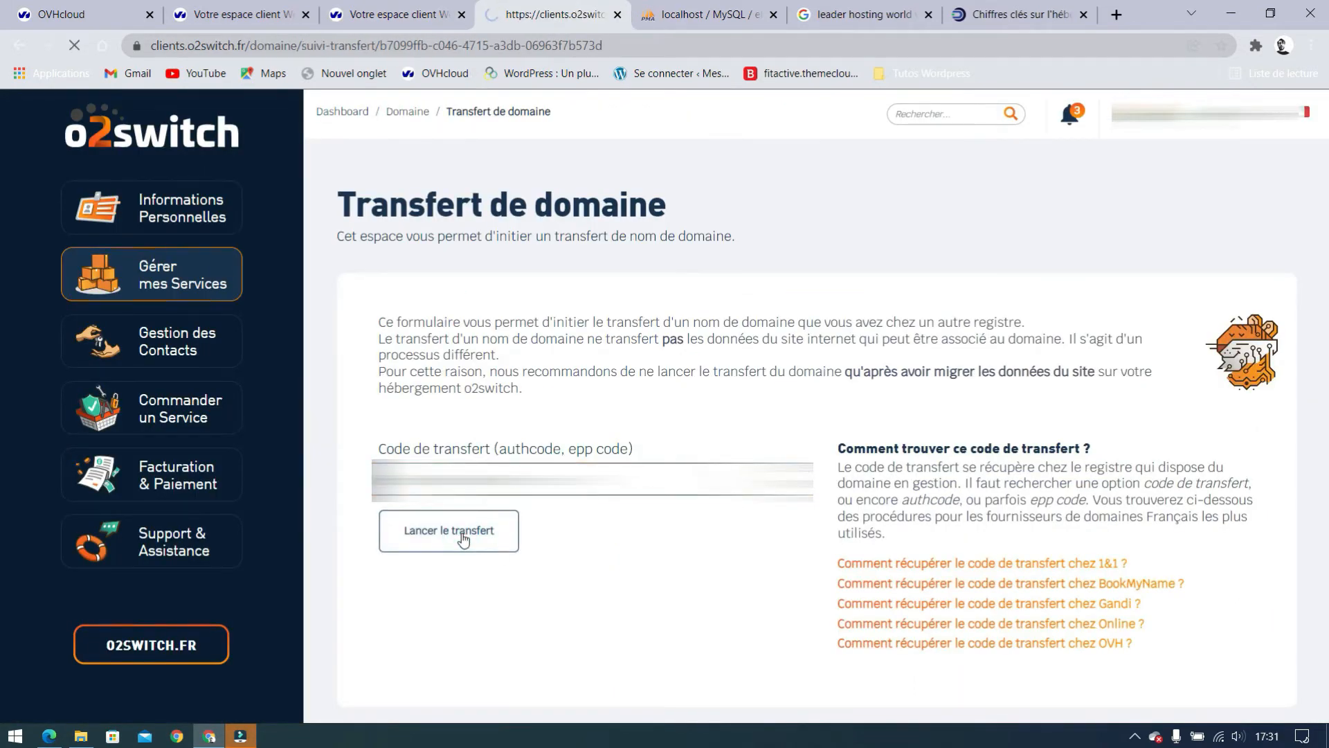
pyautogui.scroll(-1, 641, 432)
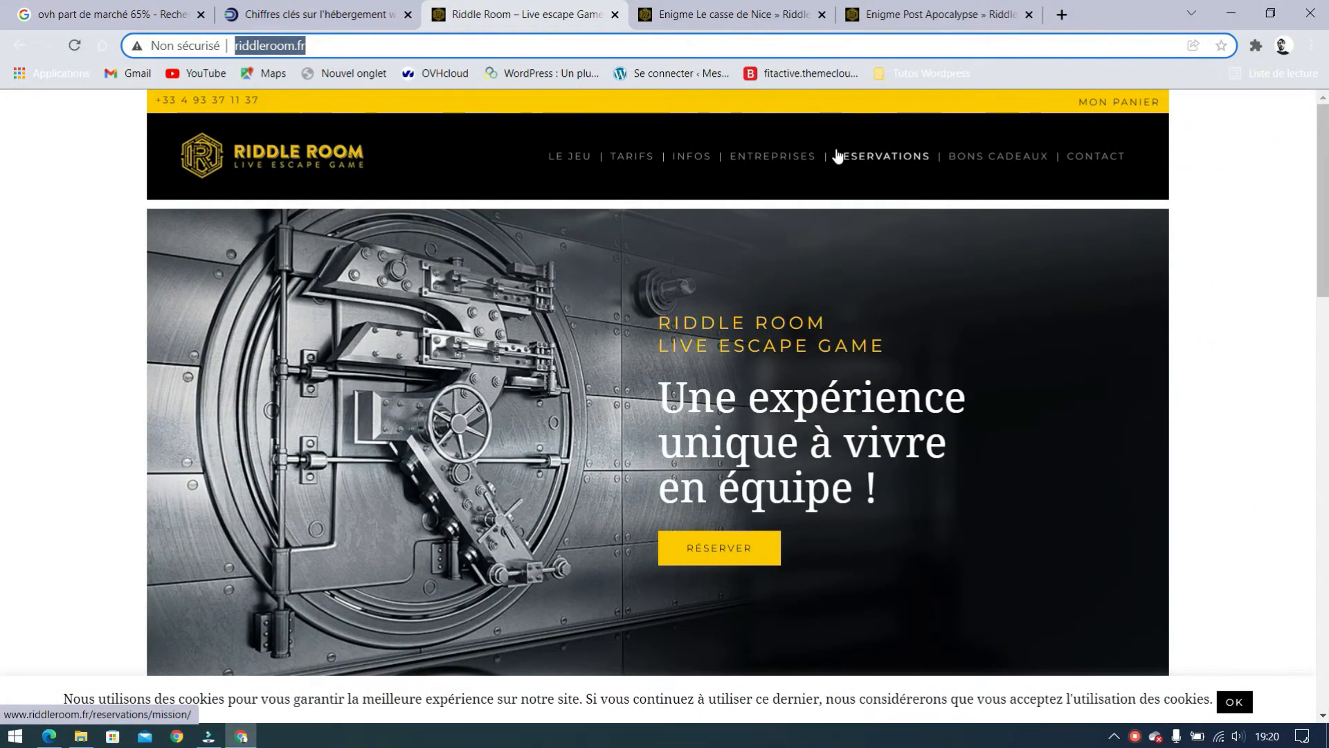
# Accept the cookie notice on the riddleroom.fr home page and examine the content of the home and Le casse de Nice pages
pyautogui.scroll(-4, 834, 174)
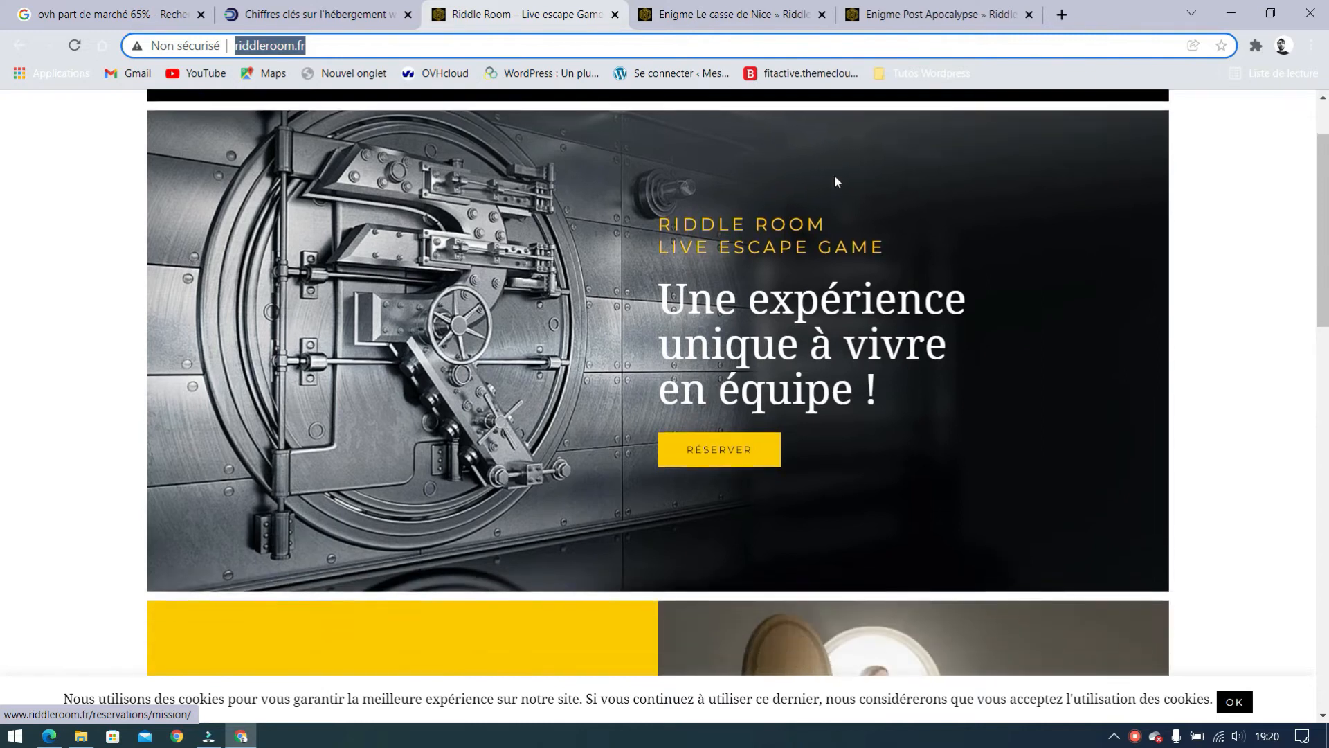
pyautogui.click(1236, 703)
pyautogui.scroll(4, 1195, 560)
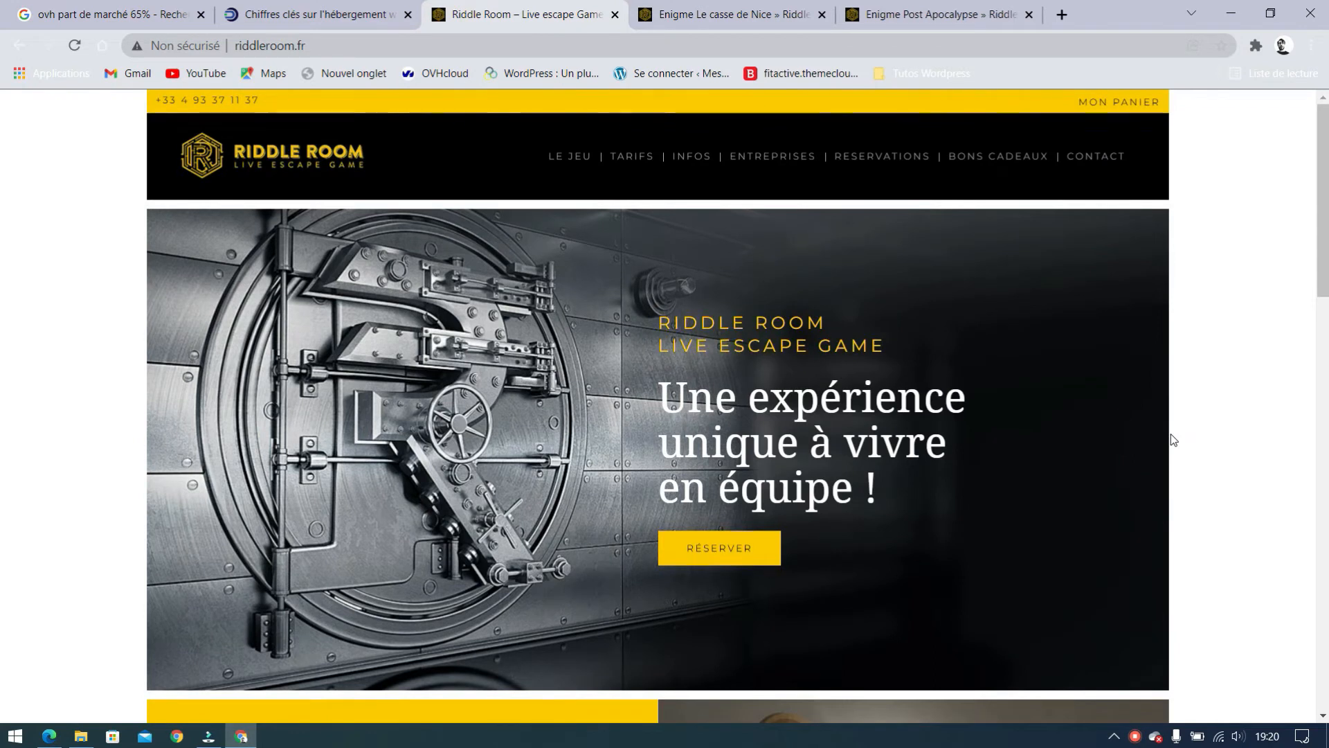
pyautogui.moveTo(1324, 280); pyautogui.dragTo(1299, 655)
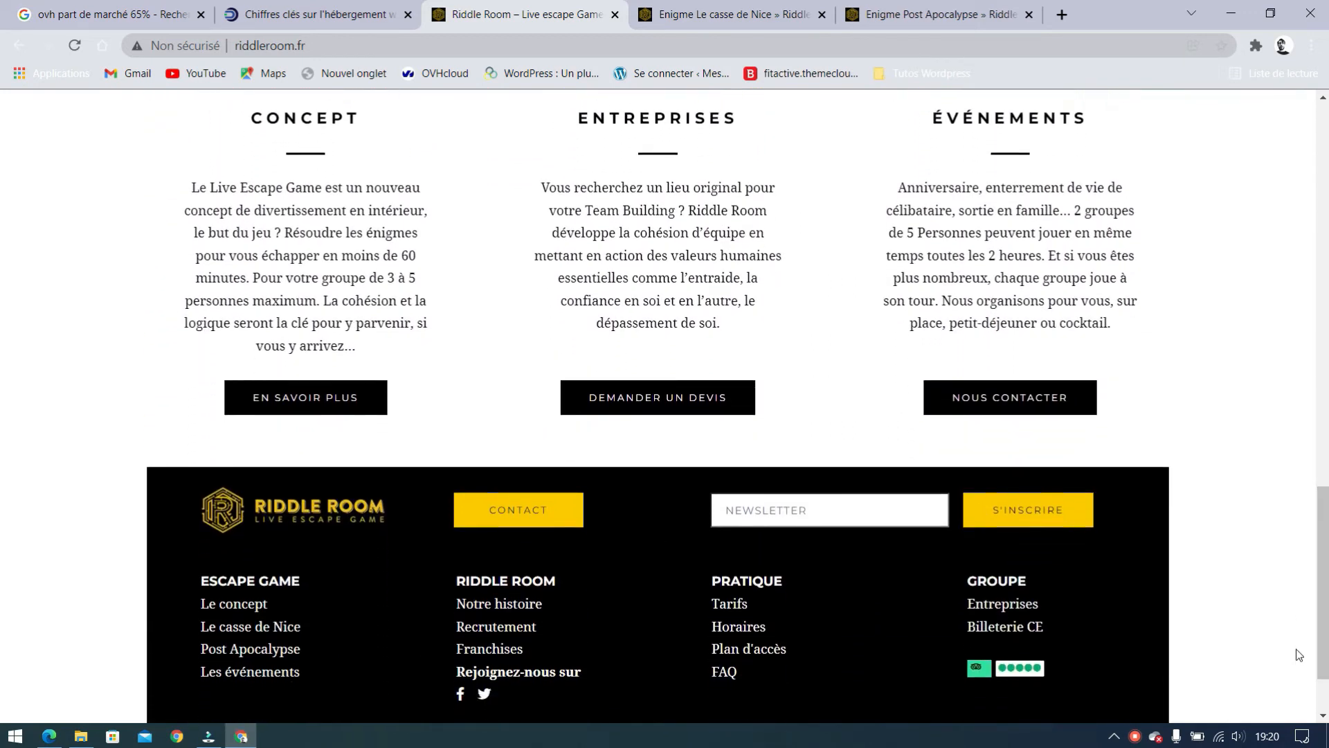
pyautogui.click(754, 20)
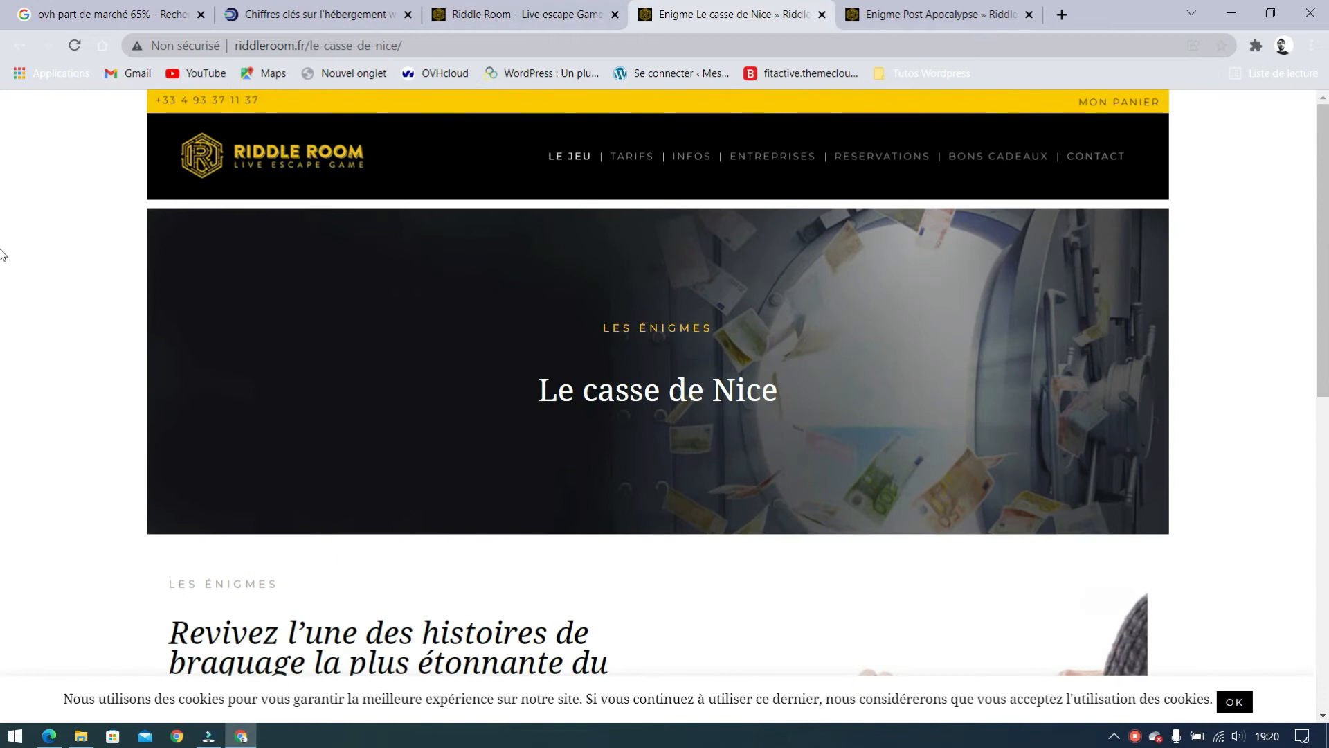
pyautogui.scroll(-5, 1324, 224)
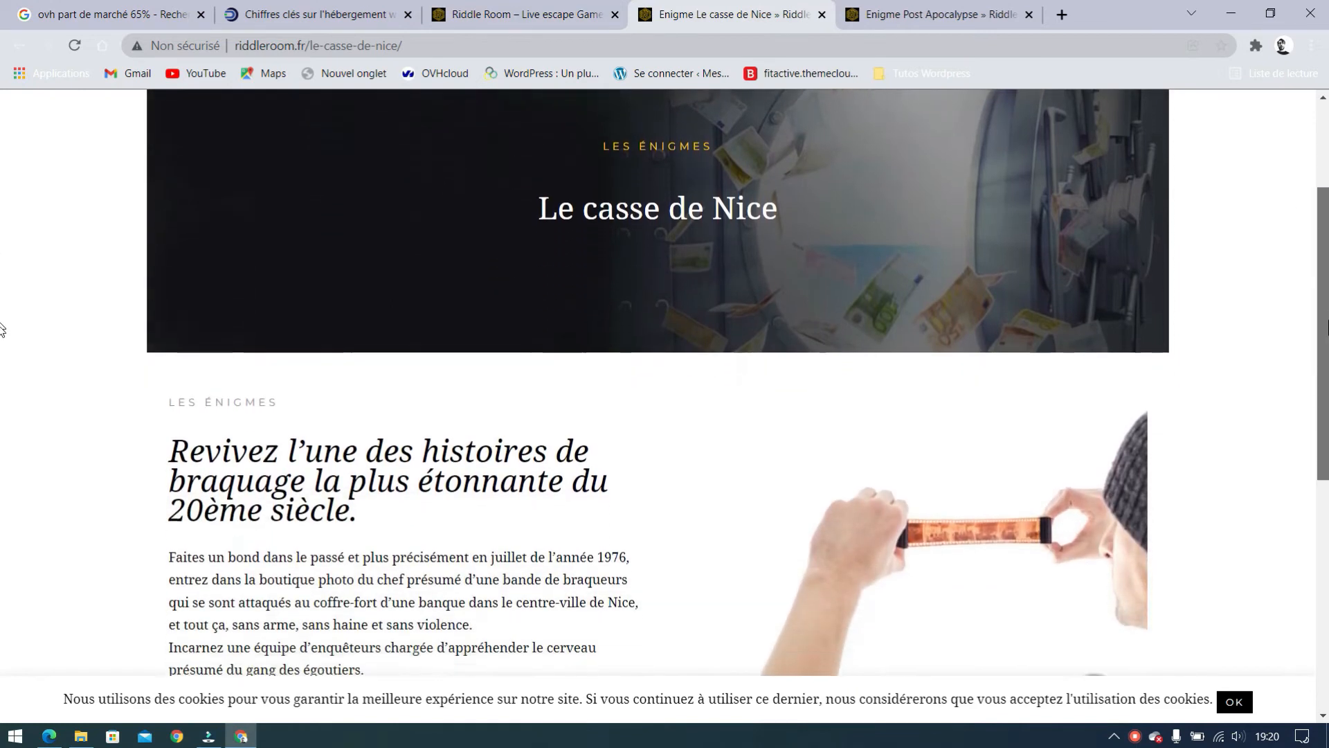
pyautogui.scroll(-4, 2, 396)
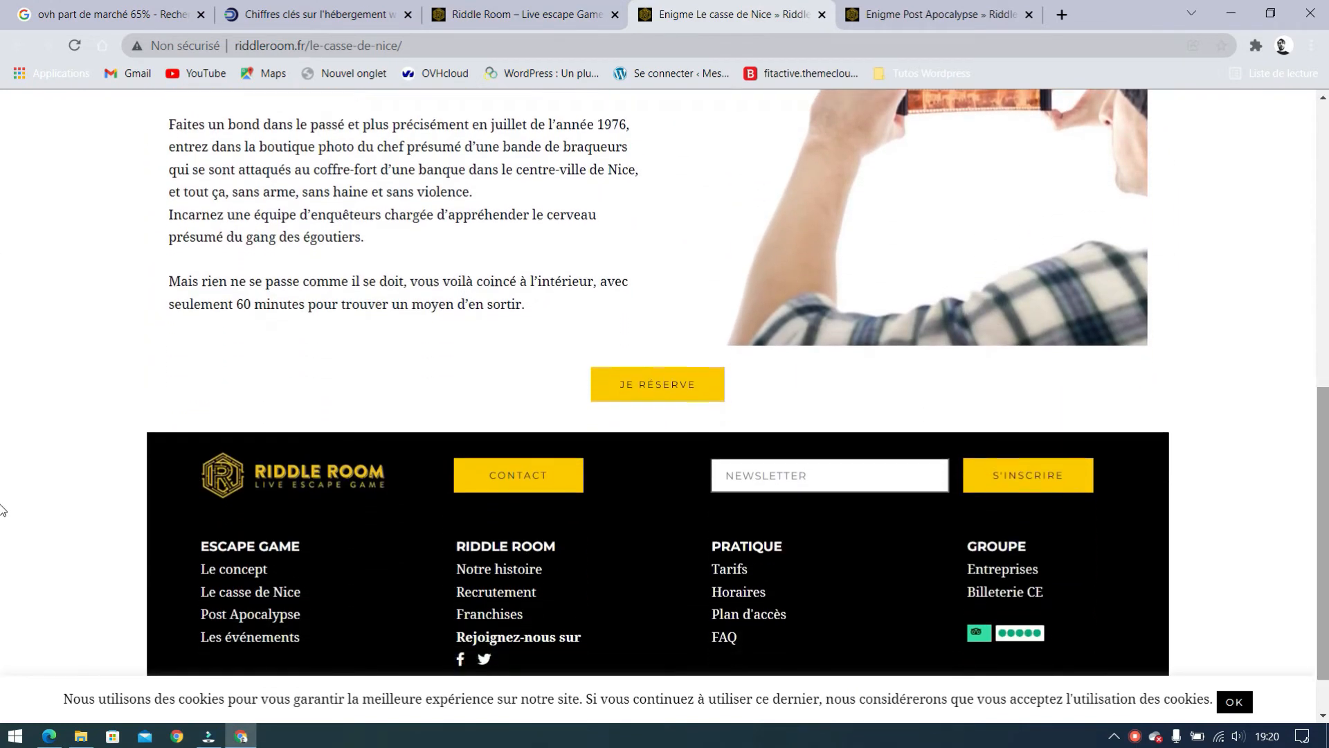
pyautogui.hotkey('ctrl', 'Tab')
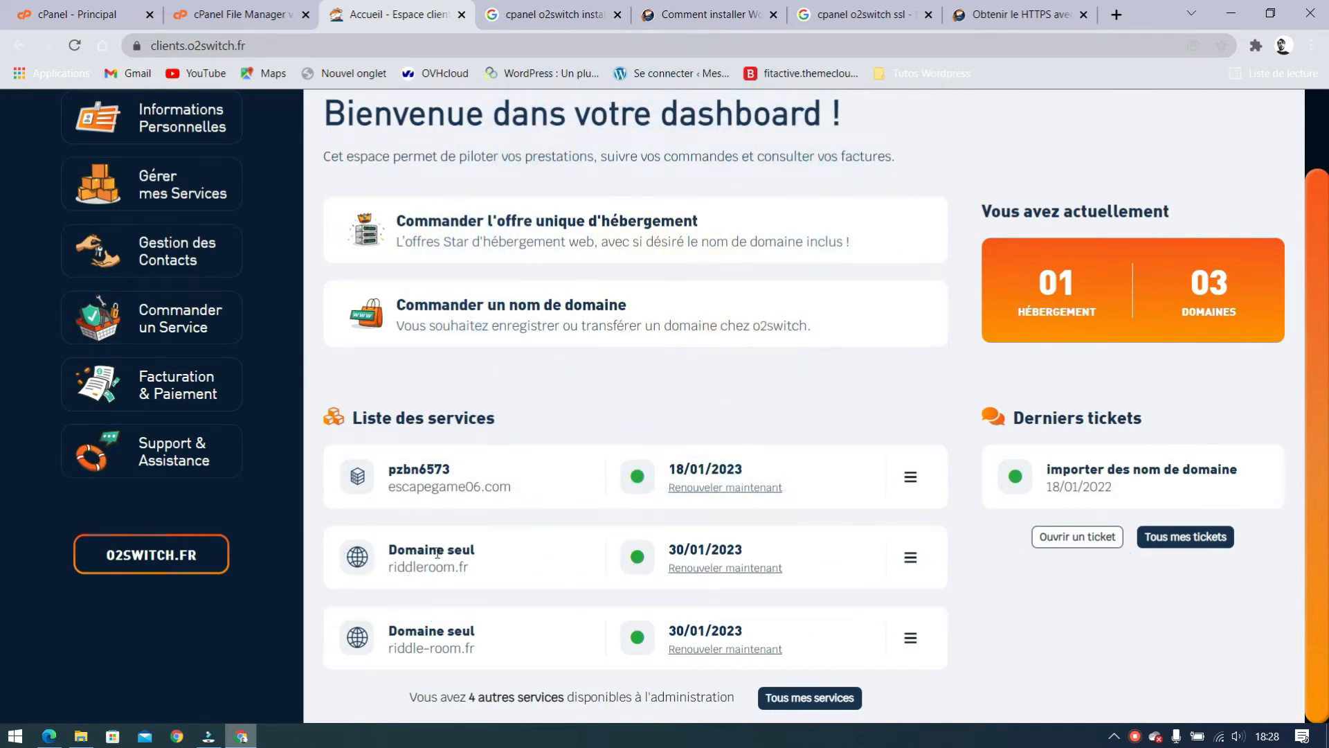
# Show the actions of the escapegame06.com hosting among the active o2switch services and switch to its cPanel
pyautogui.scroll(2, 383, 469)
pyautogui.click(211, 288)
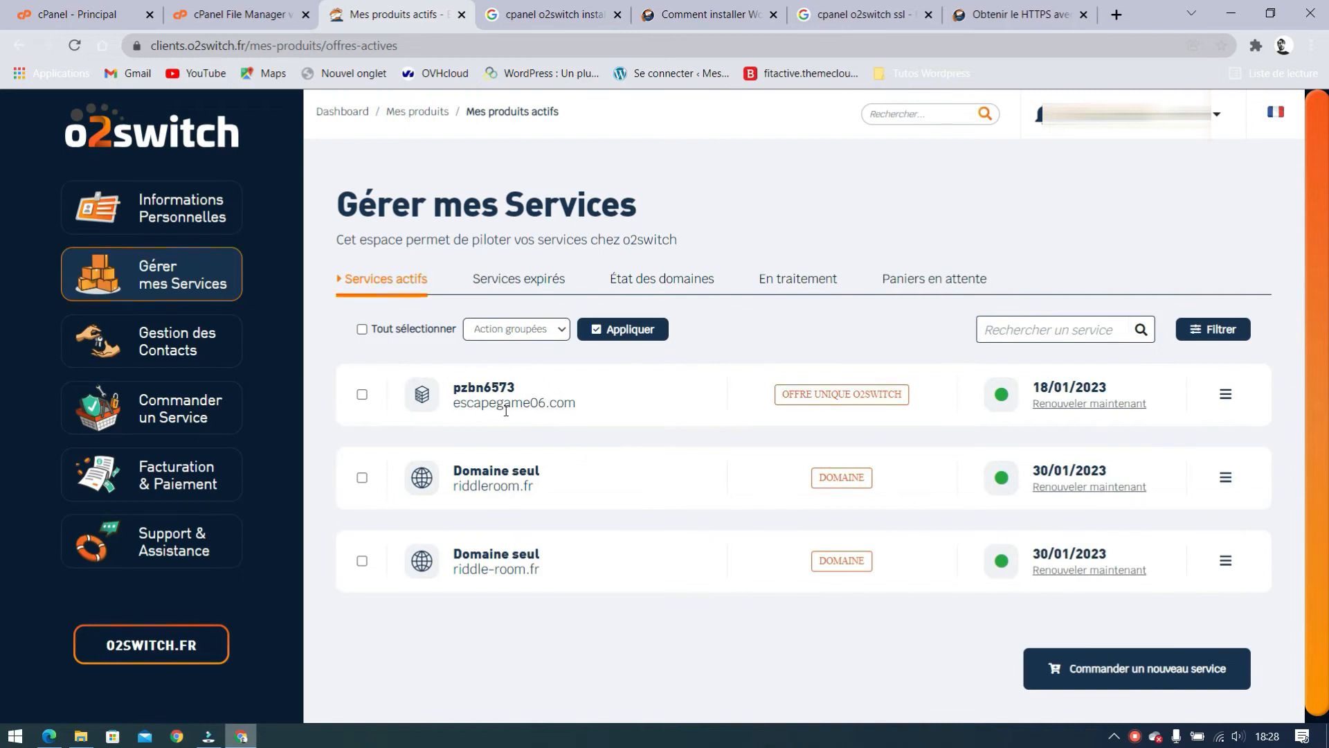
pyautogui.click(1223, 405)
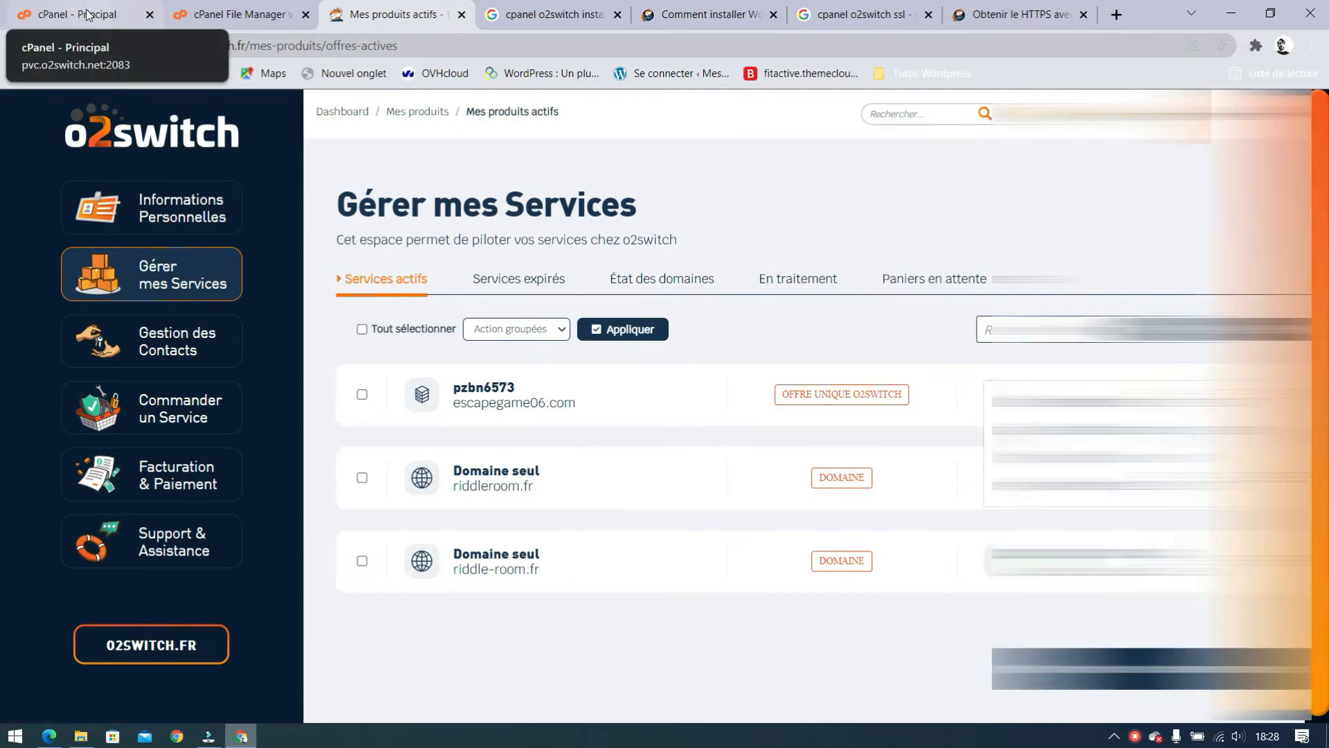
pyautogui.click(87, 14)
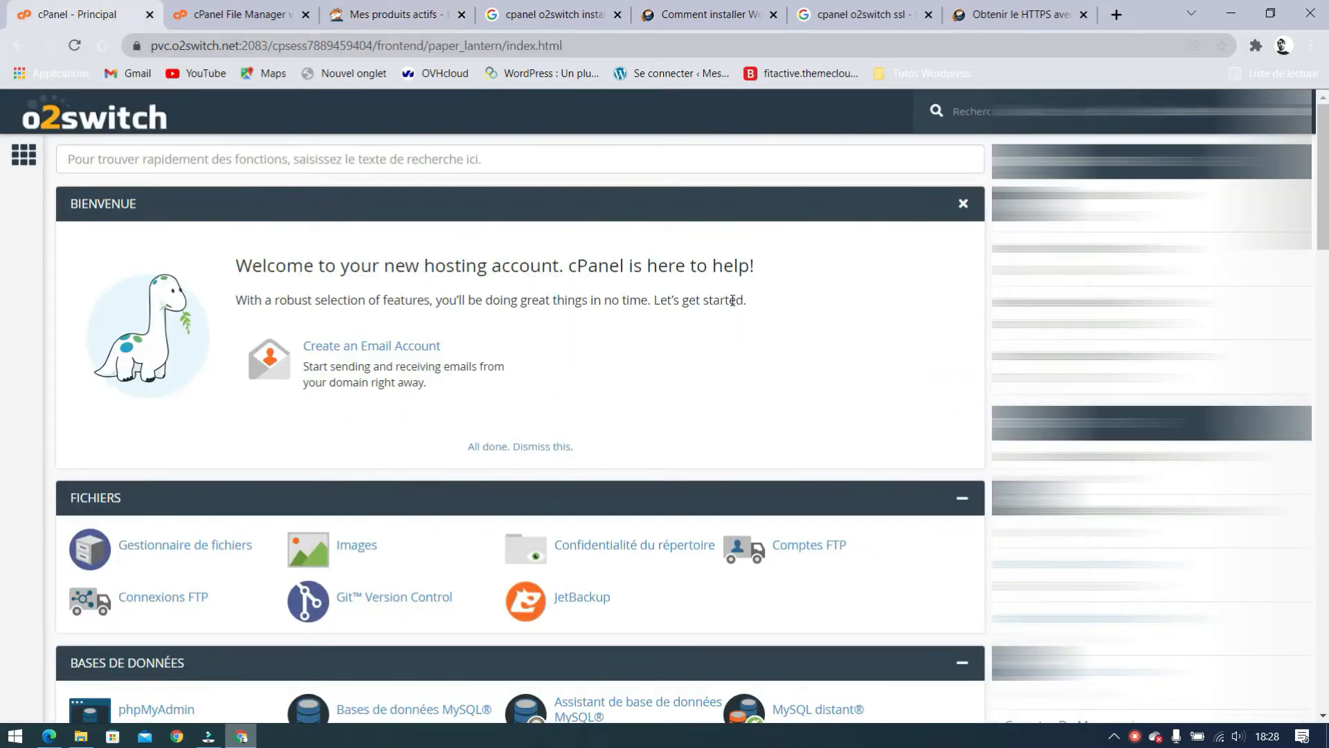
# Choose WordPress from the Softaculous apps in cPanel and open its installation form
pyautogui.scroll(-8, 766, 292)
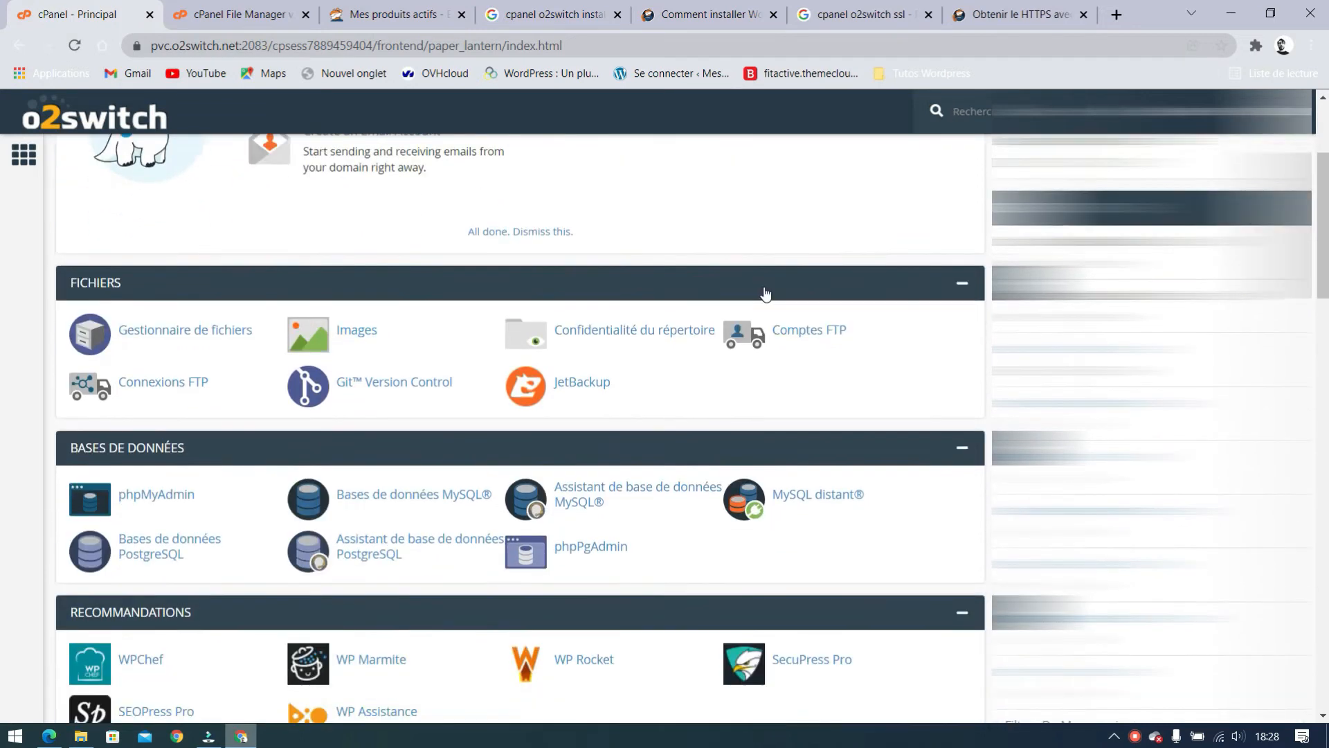
pyautogui.scroll(-10, 765, 292)
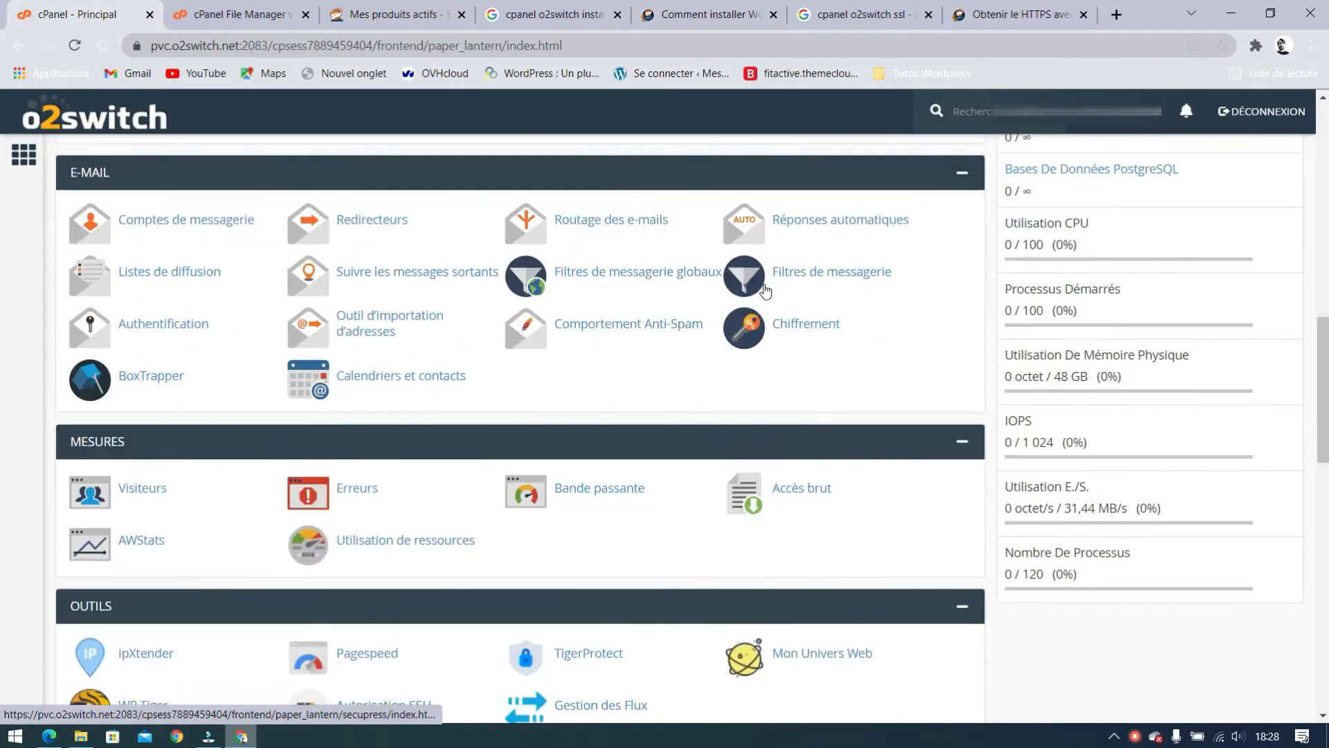
pyautogui.scroll(-4, 766, 292)
pyautogui.scroll(2, 764, 288)
pyautogui.scroll(-2, 764, 288)
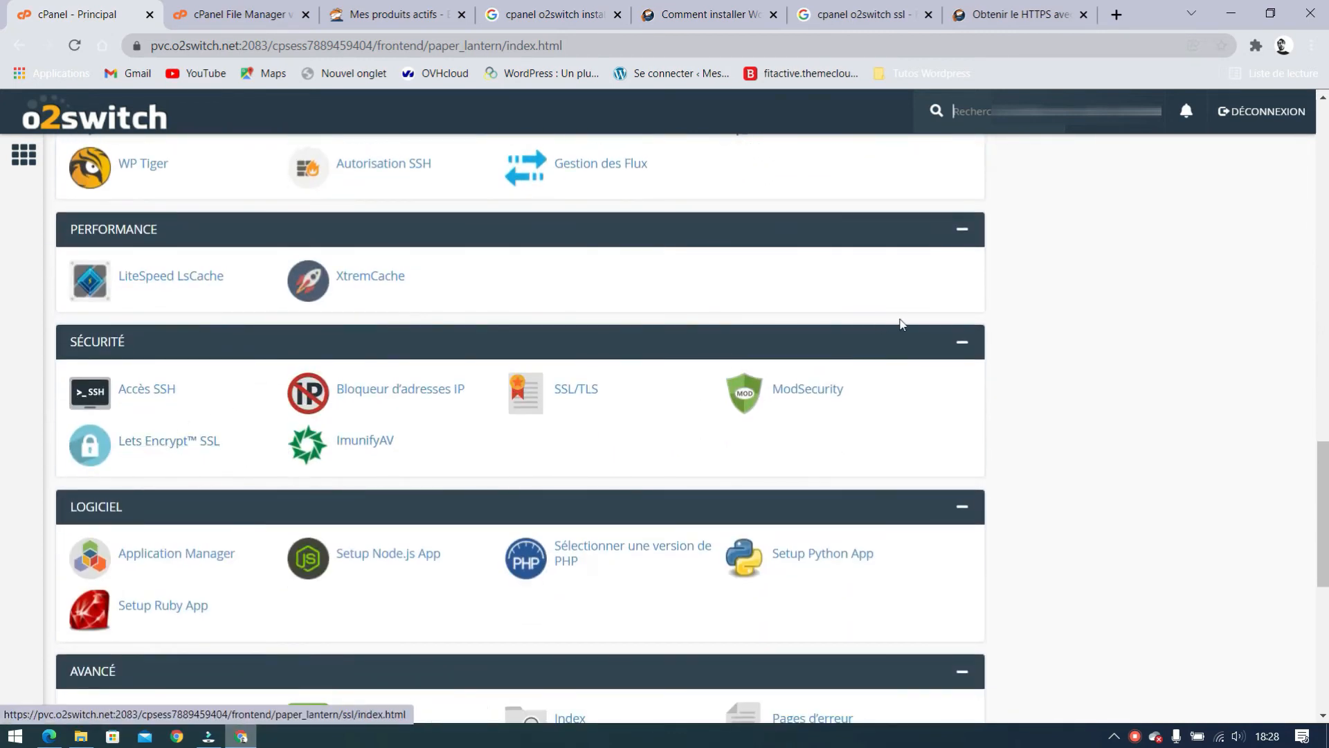
pyautogui.scroll(-6, 899, 321)
pyautogui.scroll(-2, 895, 320)
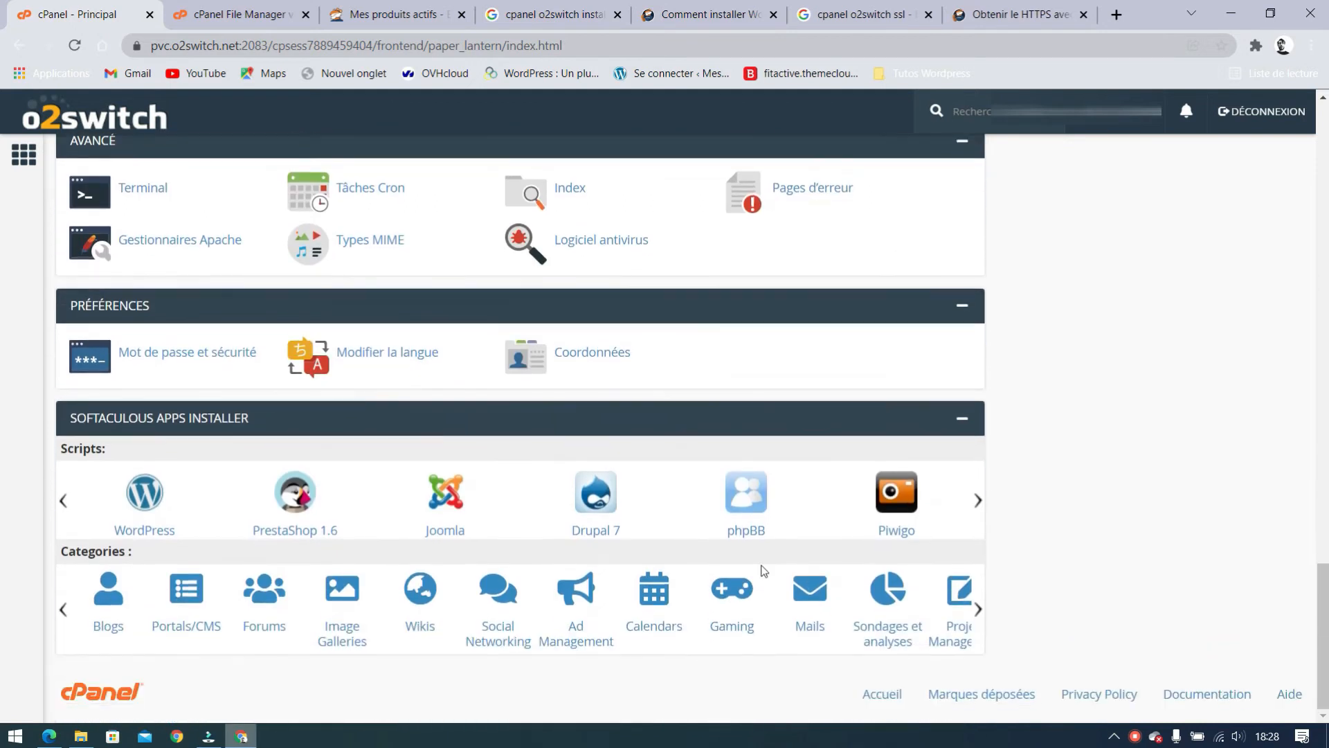
pyautogui.click(147, 496)
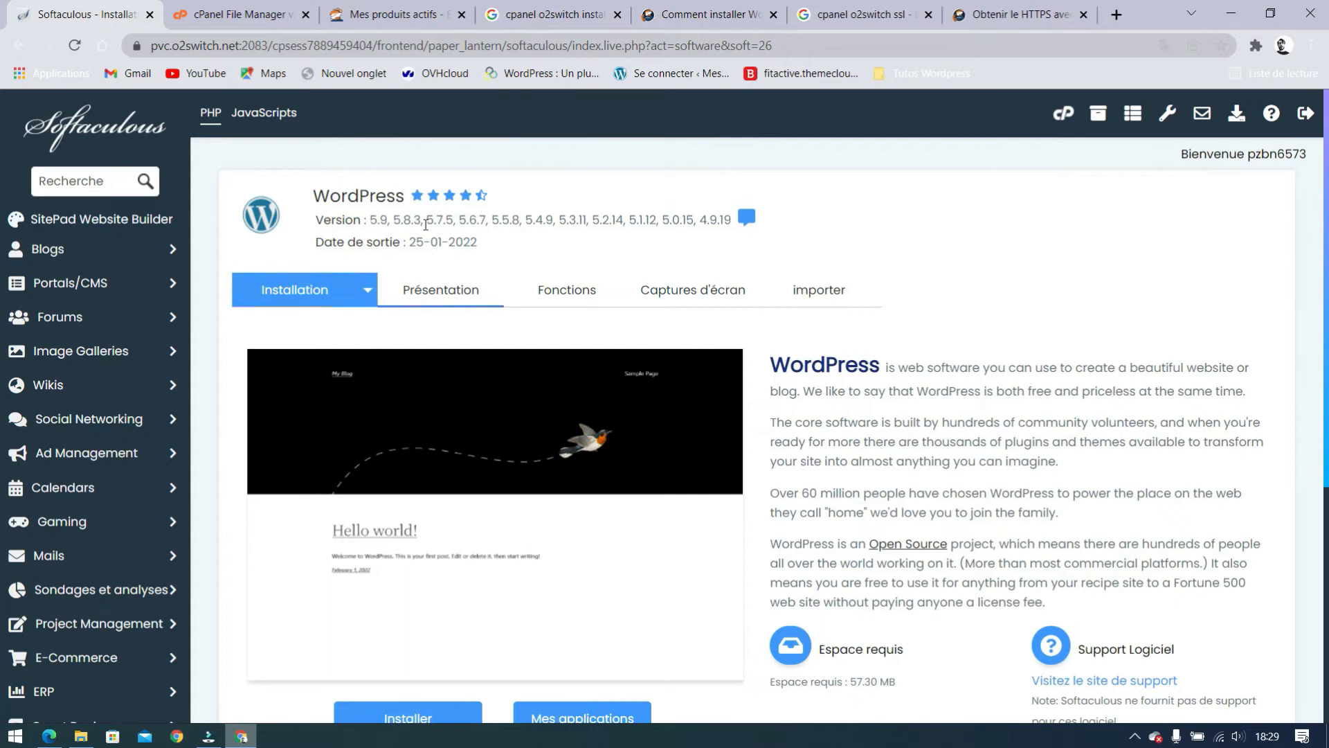
pyautogui.scroll(-3, 688, 460)
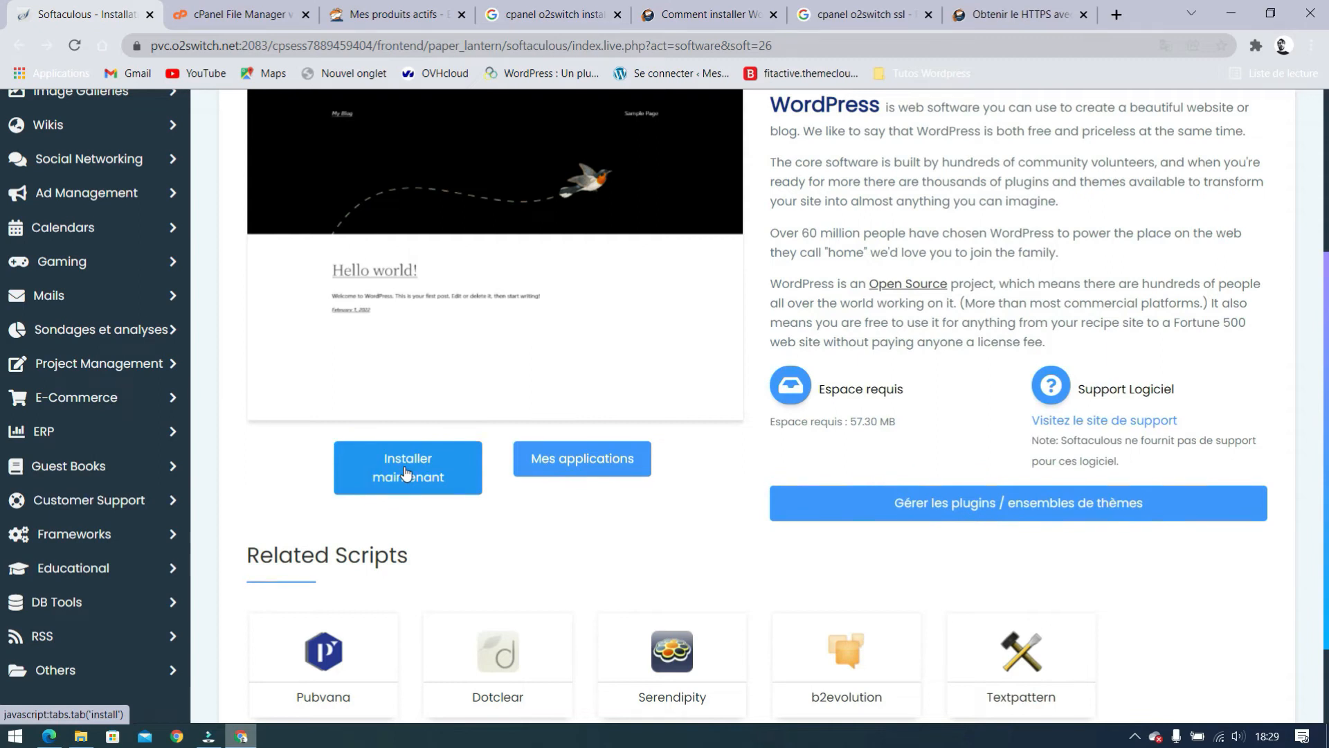
pyautogui.click(450, 473)
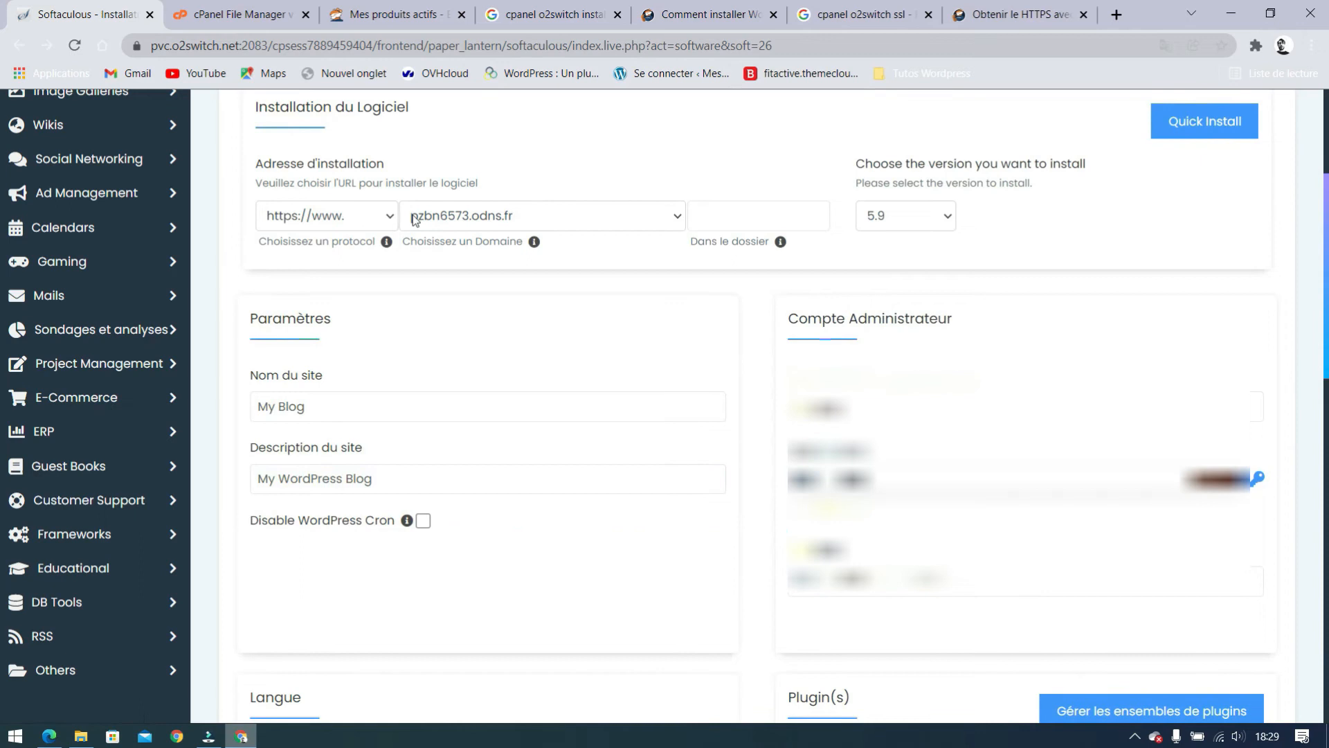
pyautogui.click(658, 217)
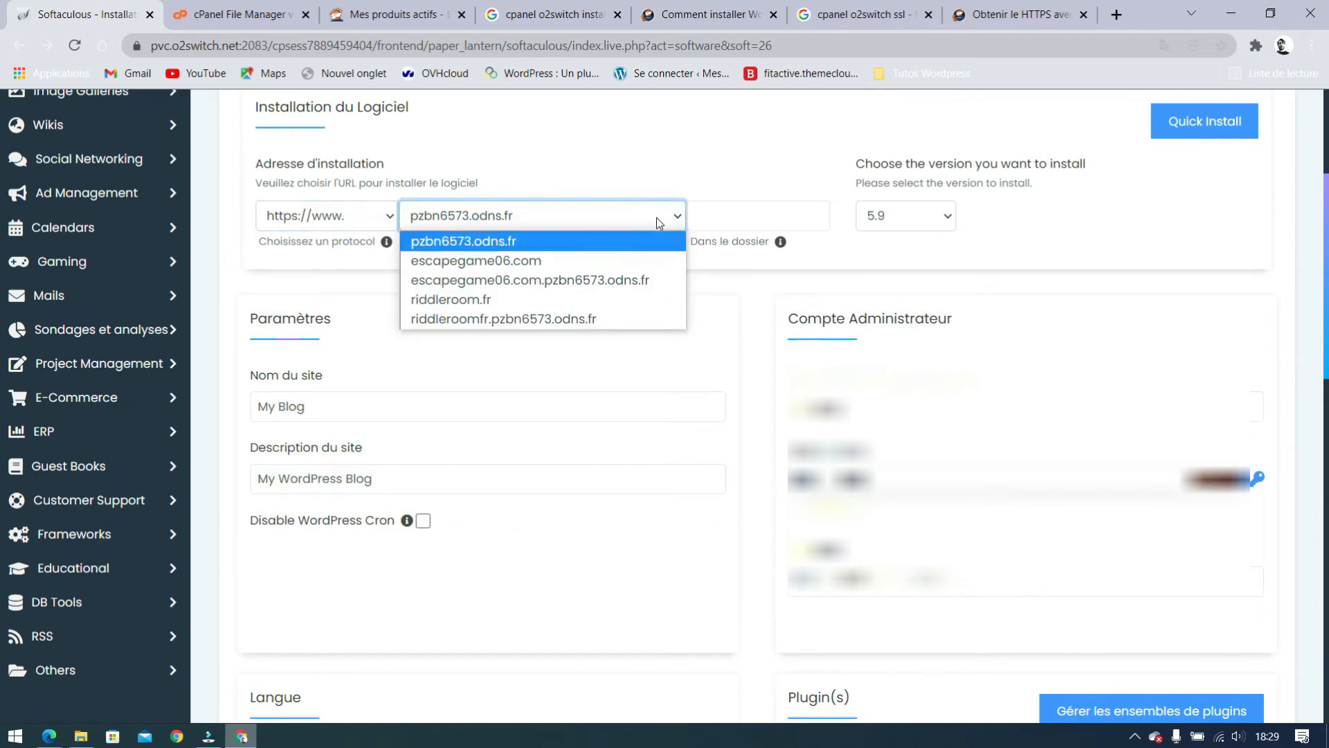
pyautogui.click(470, 303)
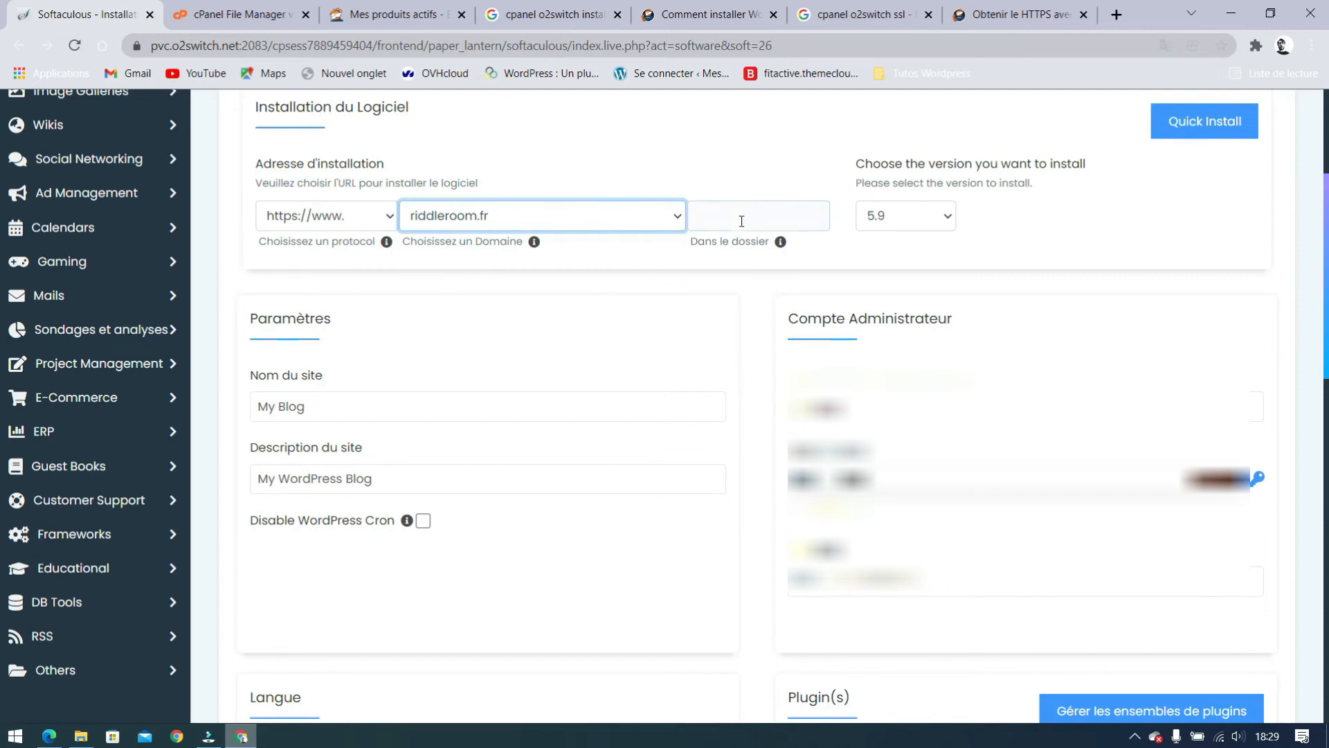
pyautogui.click(934, 224)
pyautogui.click(937, 224)
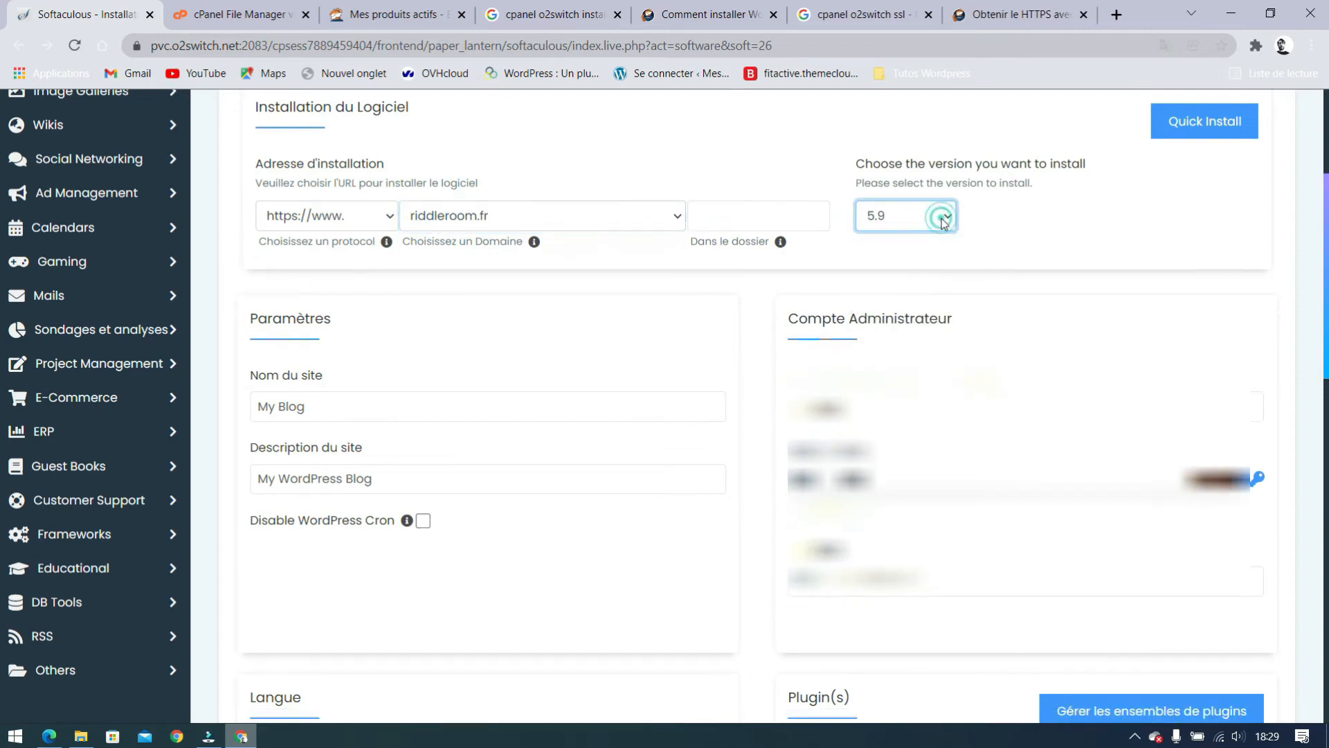
# Set the WordPress site name to Riddle Room and the site description to "Le meilleur Escape Game de Nice"
pyautogui.scroll(-2, 656, 345)
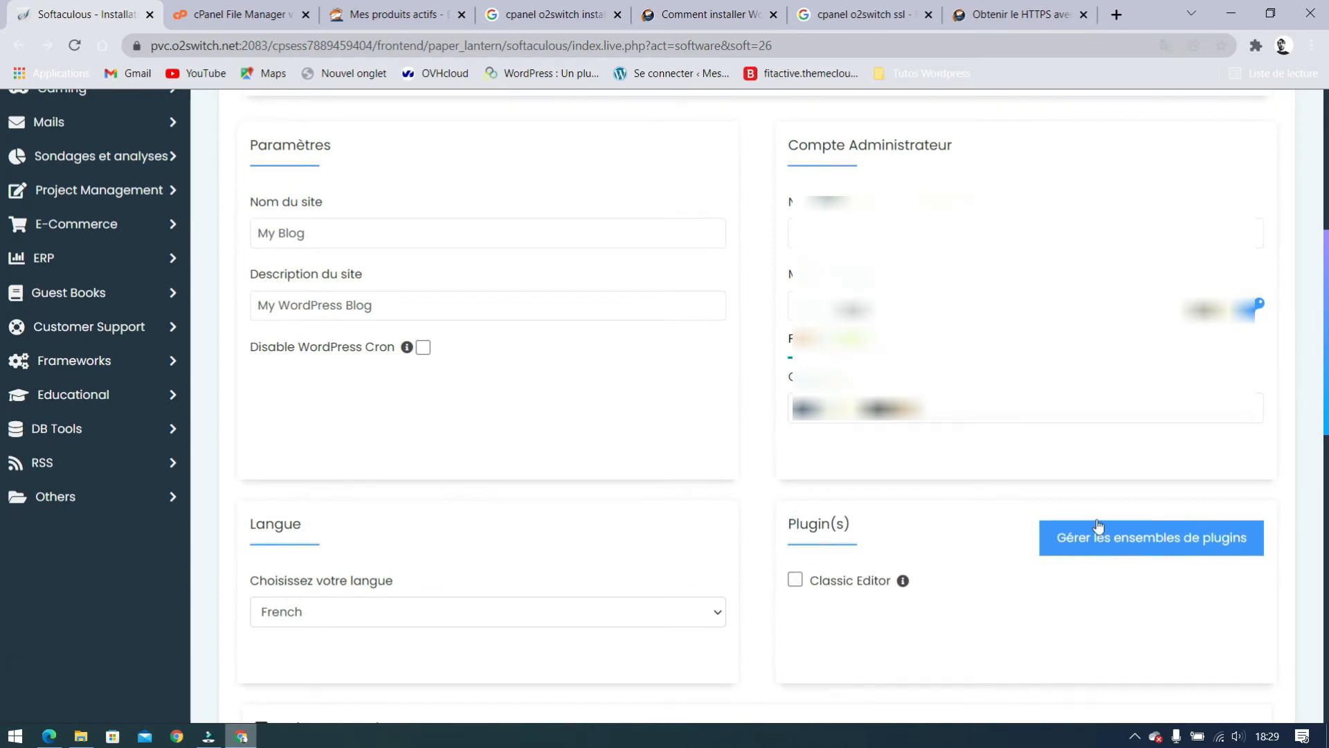
pyautogui.scroll(-1, 513, 527)
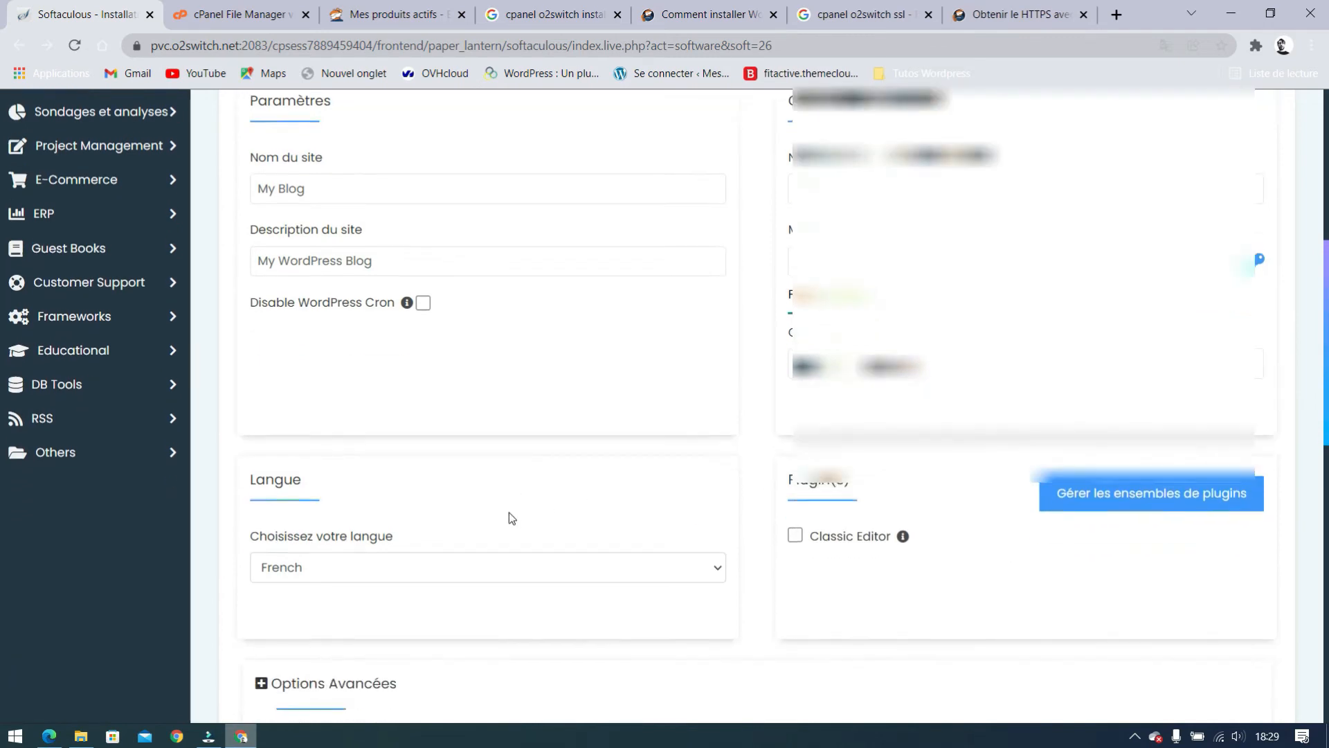
pyautogui.scroll(3, 550, 534)
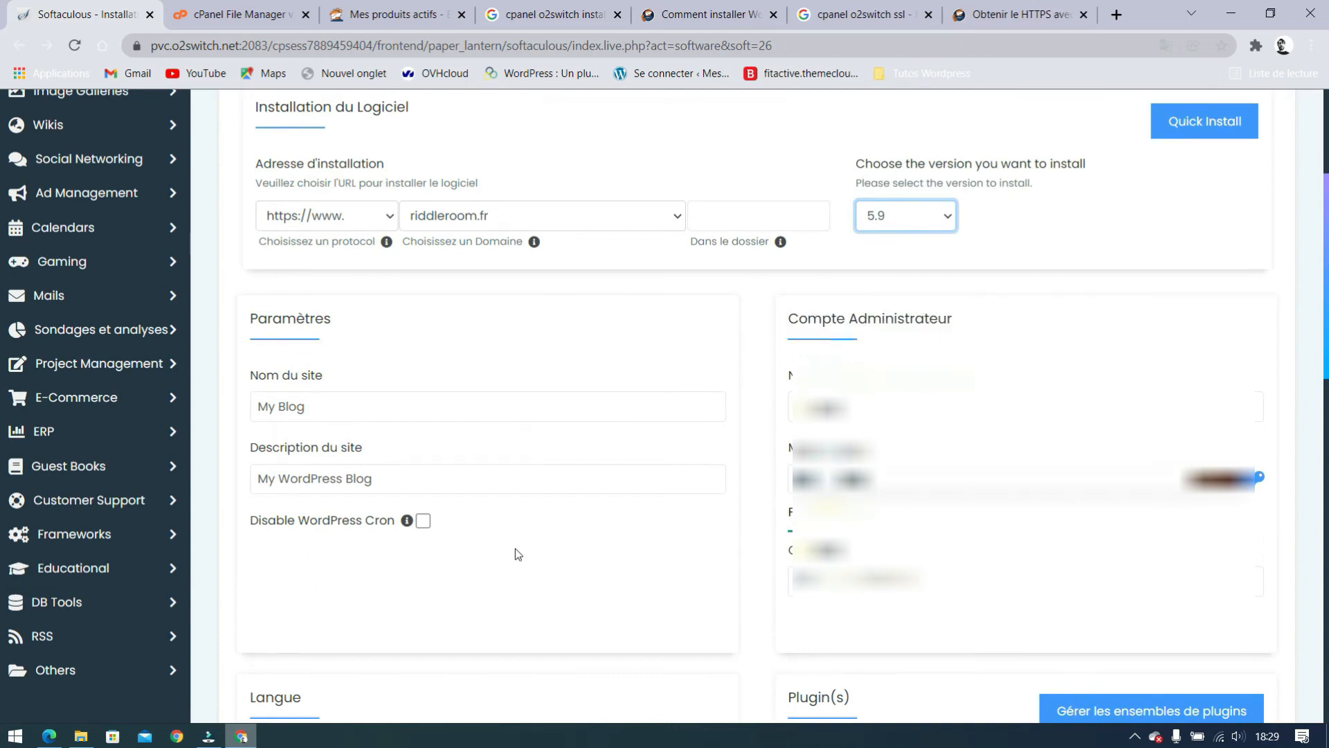
pyautogui.click(302, 406)
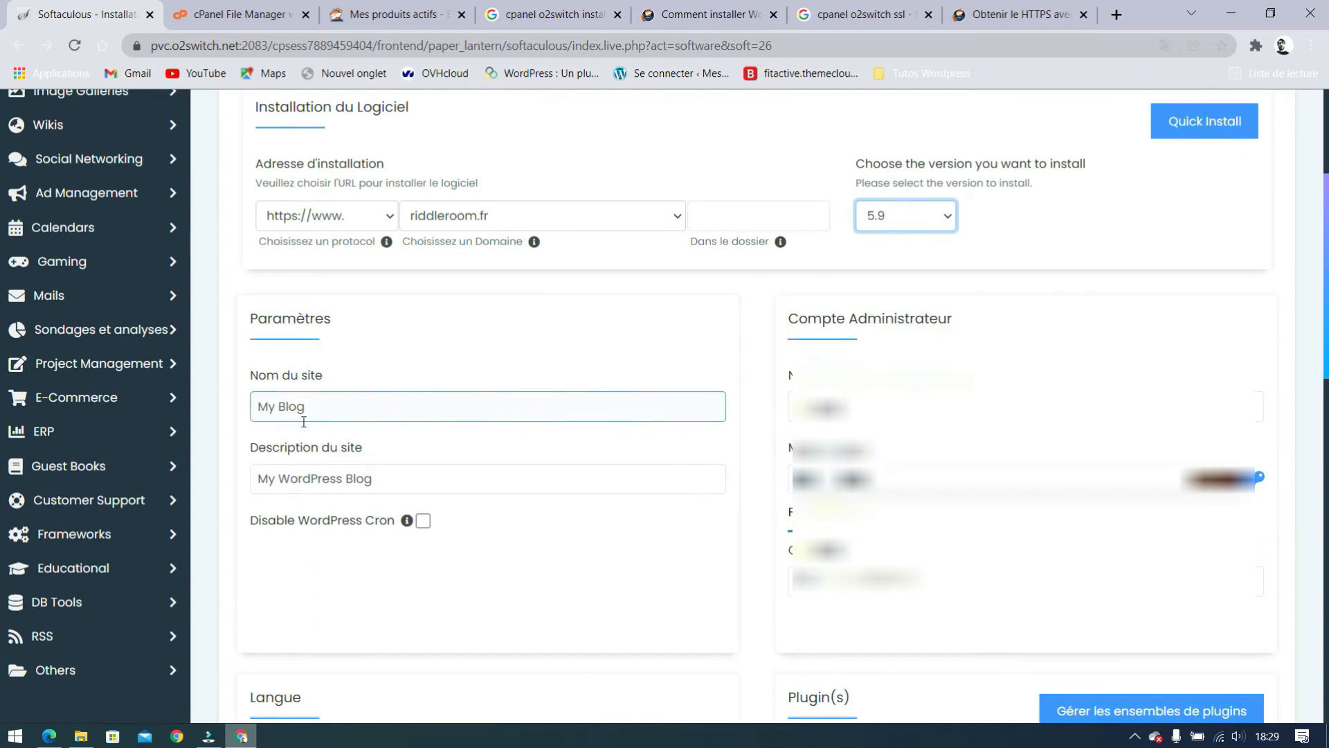
pyautogui.moveTo(332, 398); pyautogui.dragTo(231, 408)
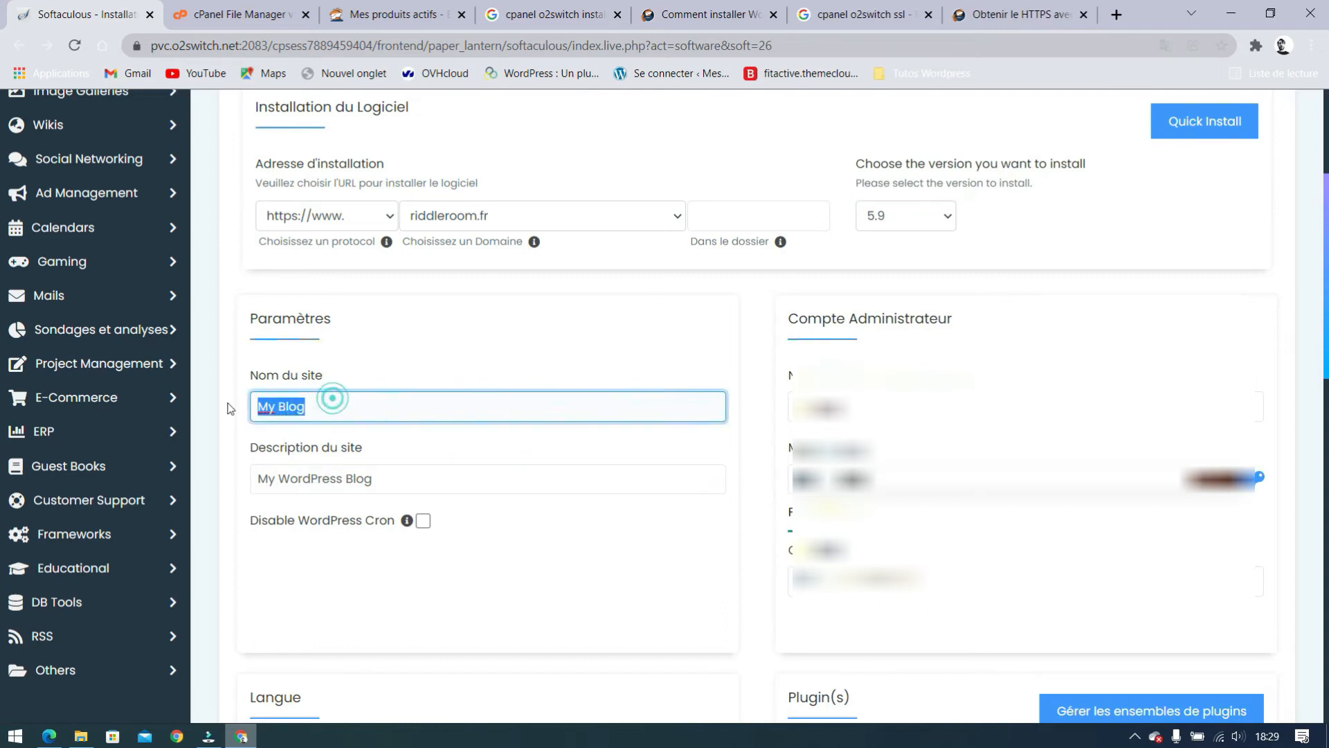
pyautogui.write('Rid')
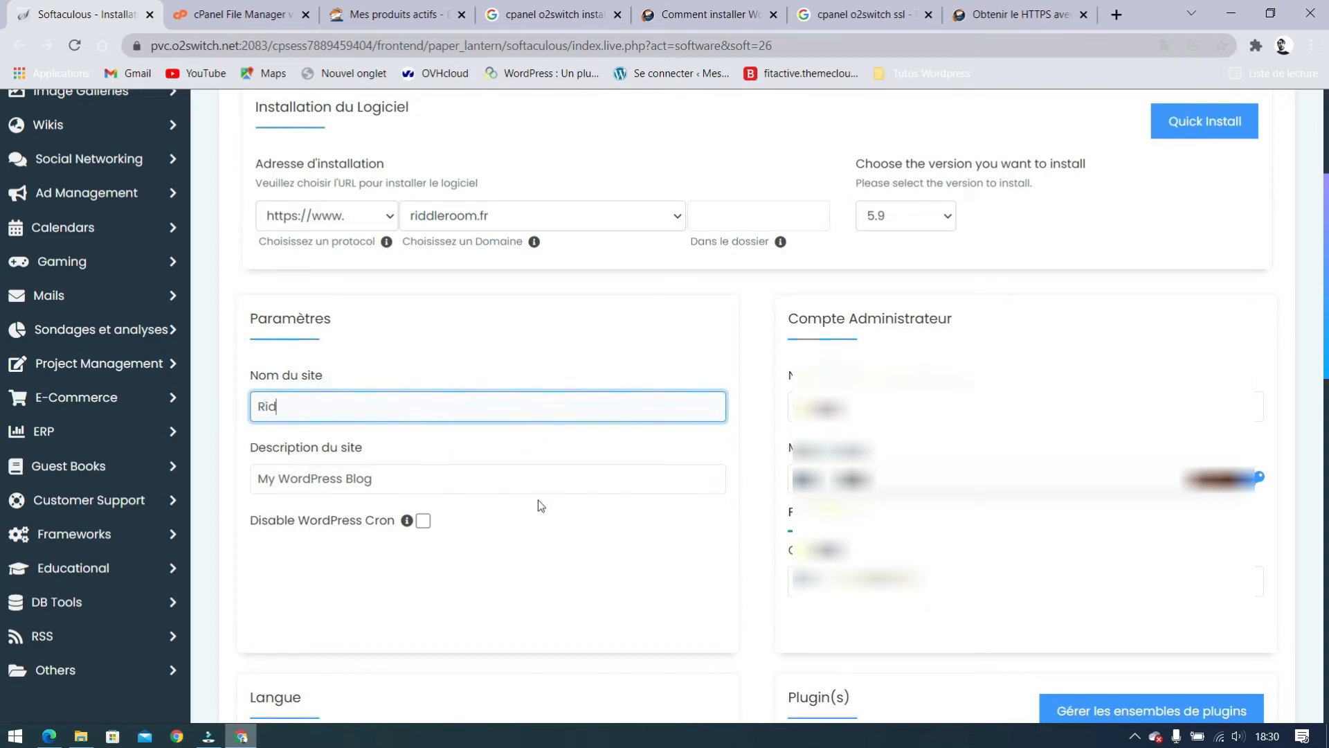
pyautogui.write('dle Room')
pyautogui.click(482, 475)
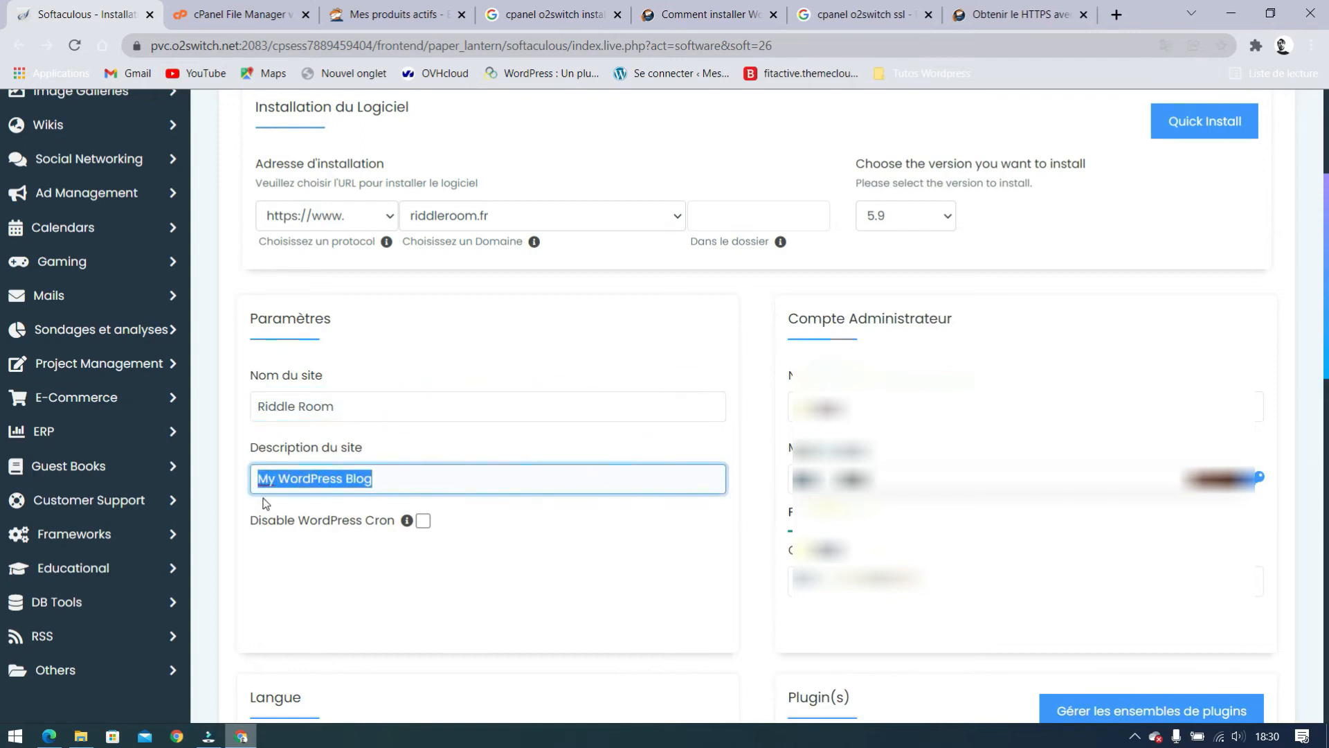
pyautogui.press('BackSpace')
pyautogui.write('Le meilleur Escape Game de Nice')
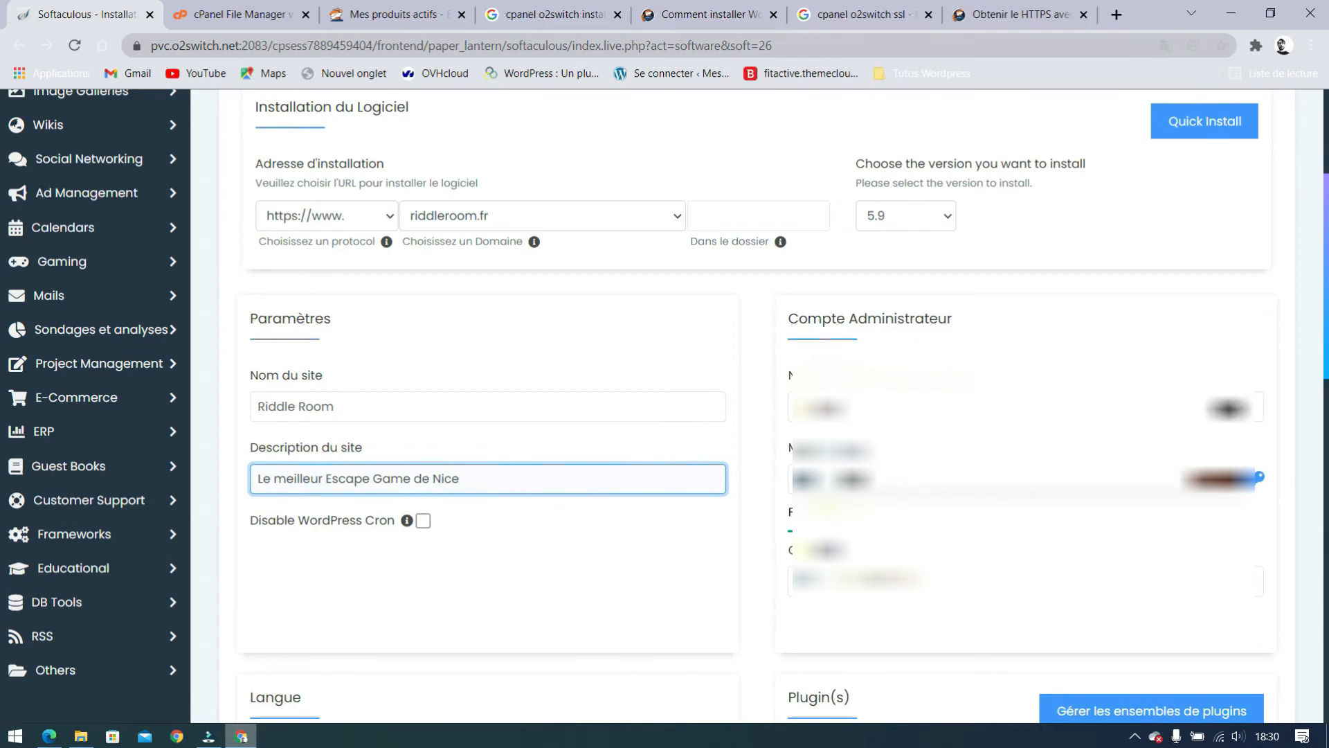
# Fill in the administrator account's username, password and e-mail address for the WordPress installation
pyautogui.scroll(-1, 1044, 270)
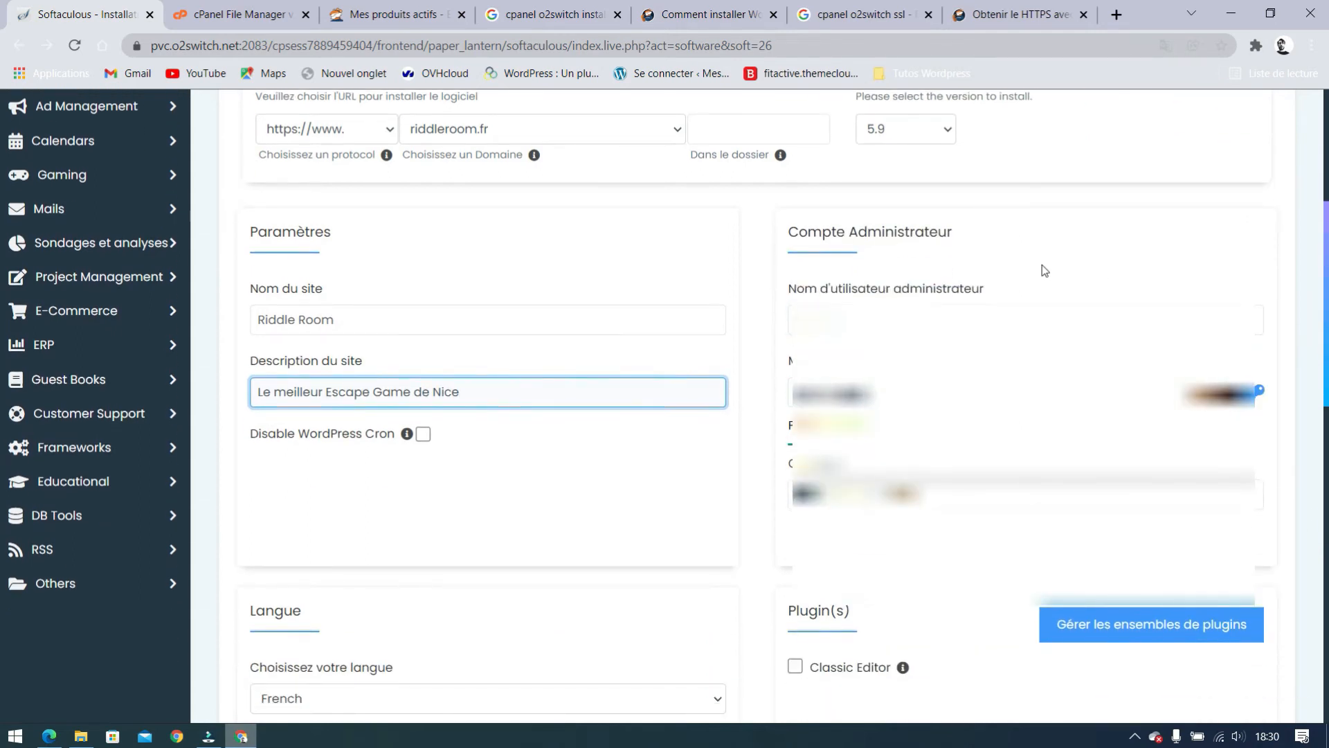
pyautogui.click(942, 319)
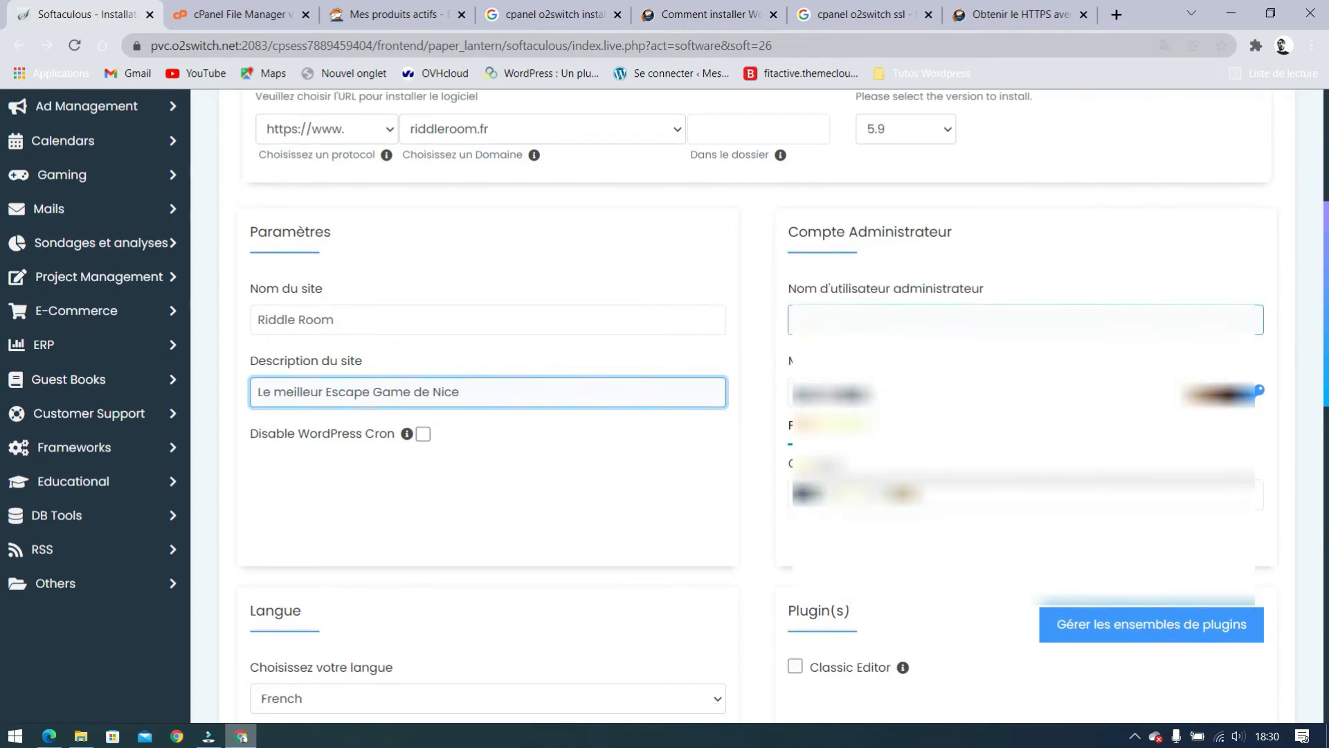
pyautogui.scroll(1, 942, 320)
pyautogui.click(941, 407)
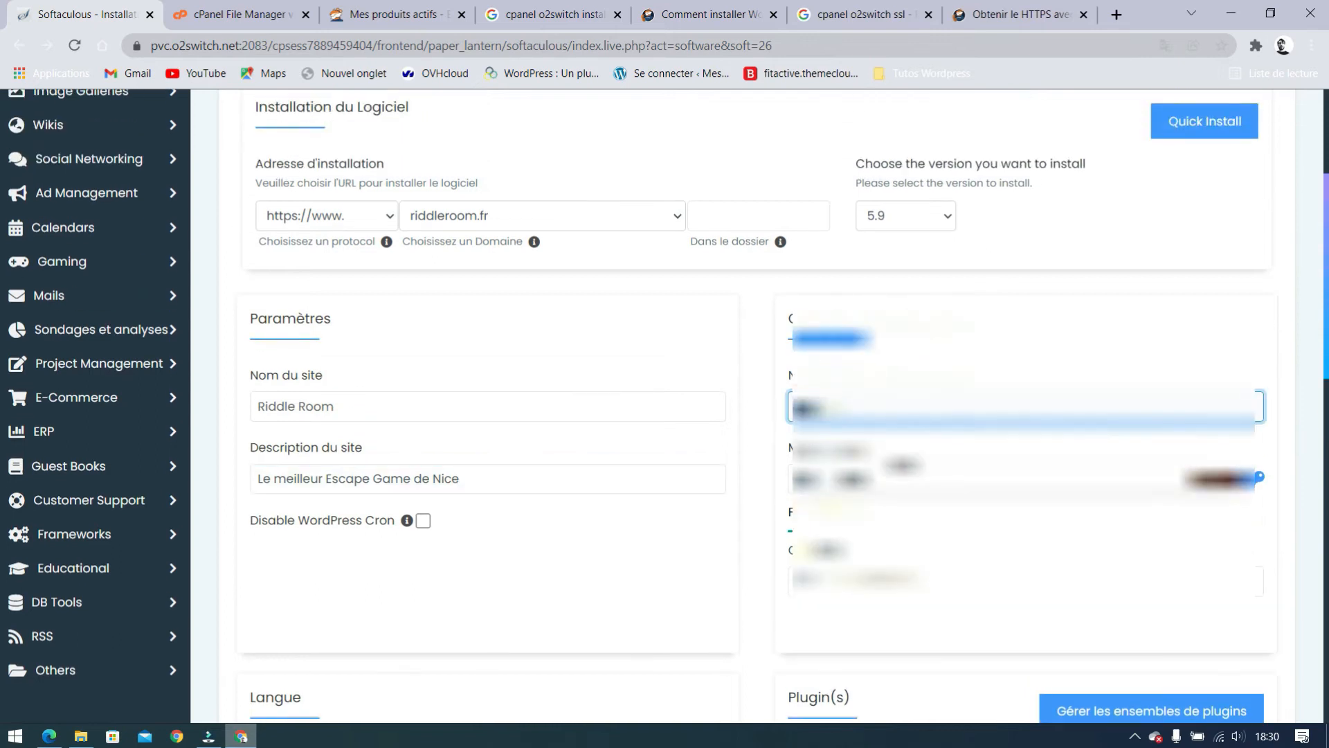
pyautogui.press('Tab')
pyautogui.press('Tab')
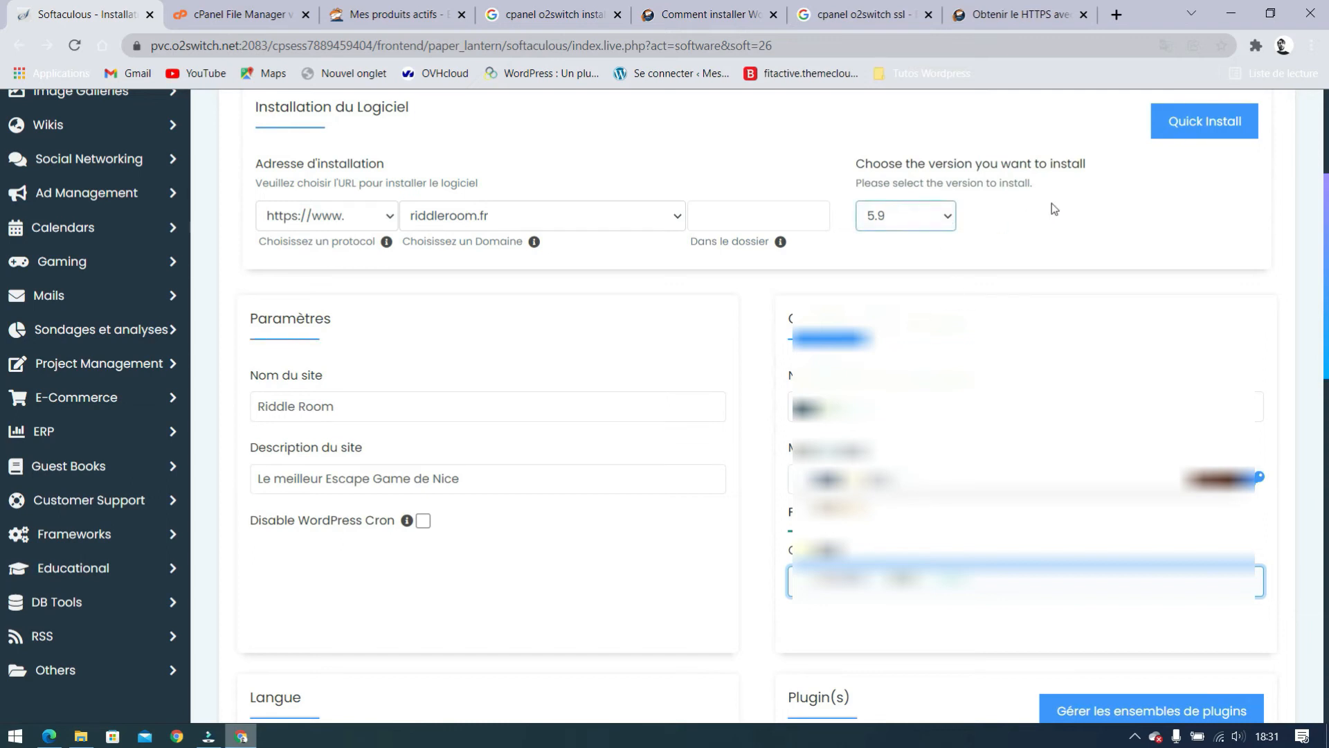
# Check the quick install form, return to the custom one and launch the WordPress installation
pyautogui.click(1192, 130)
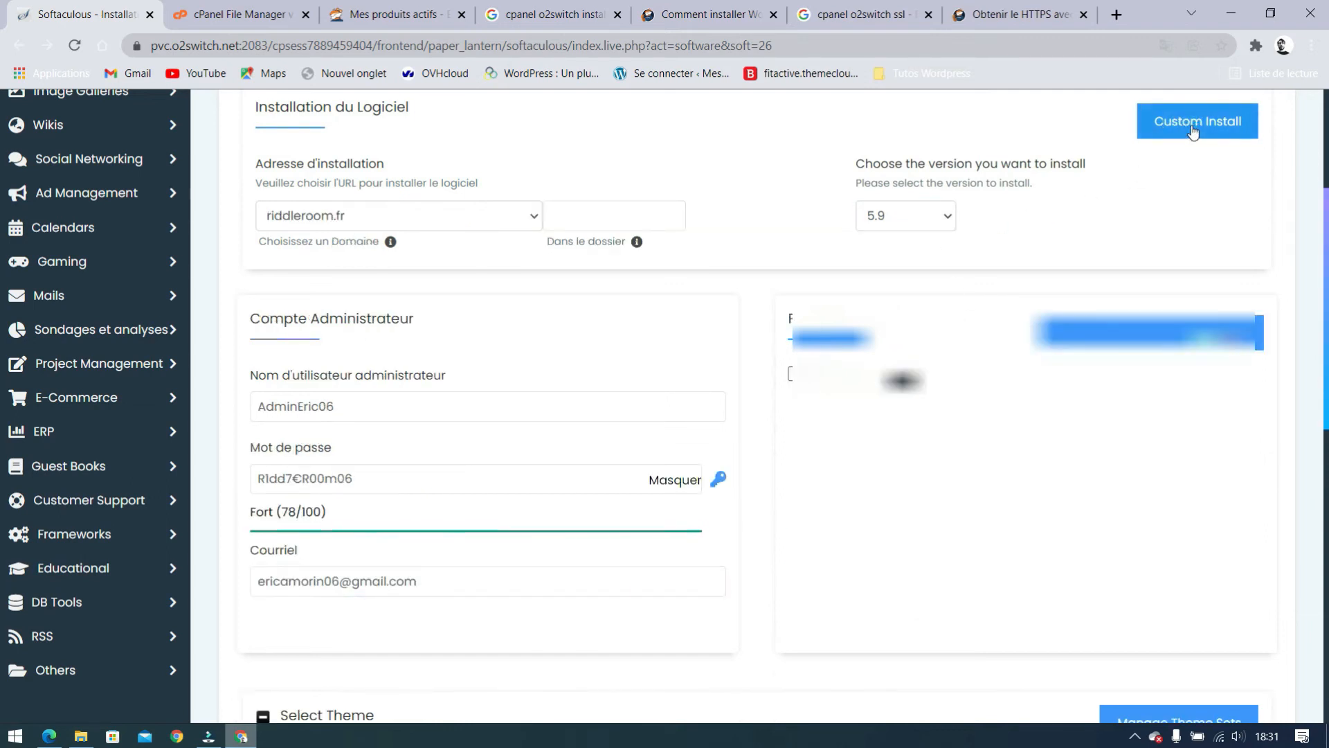
pyautogui.click(1192, 130)
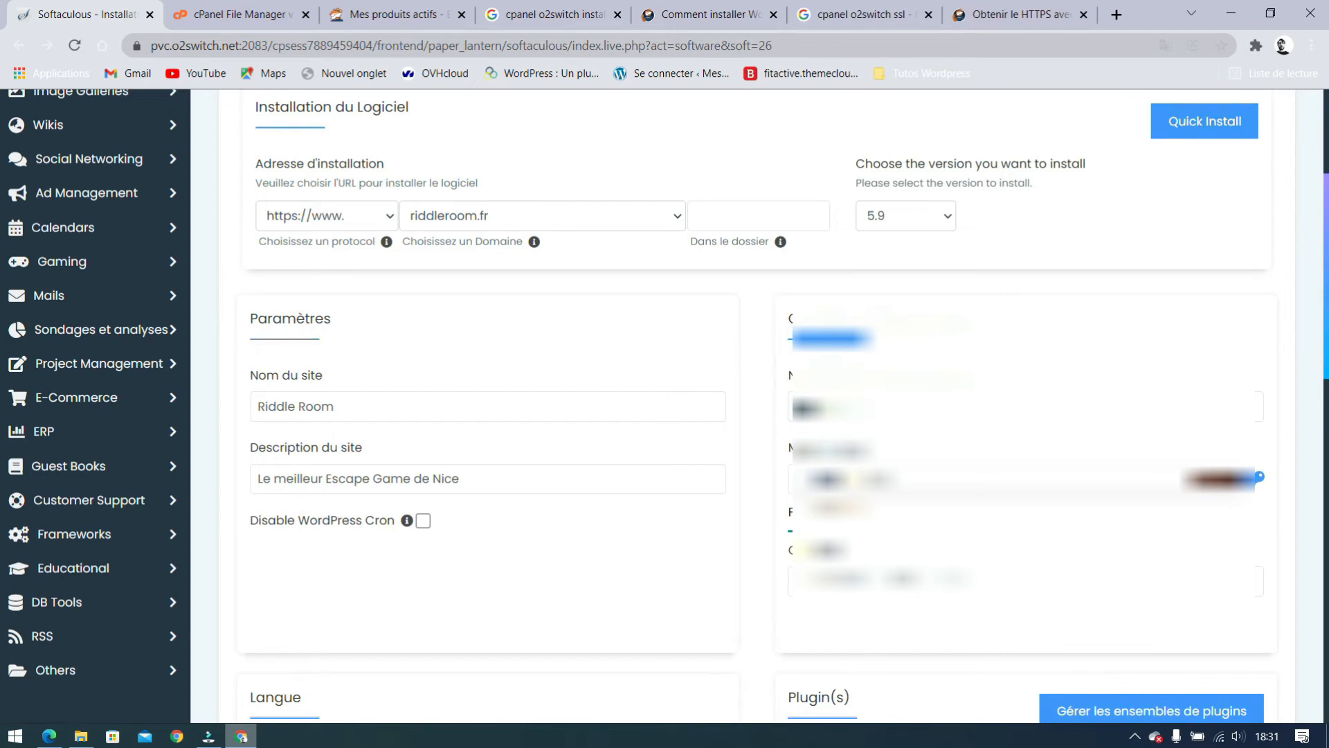
pyautogui.scroll(-9, 965, 320)
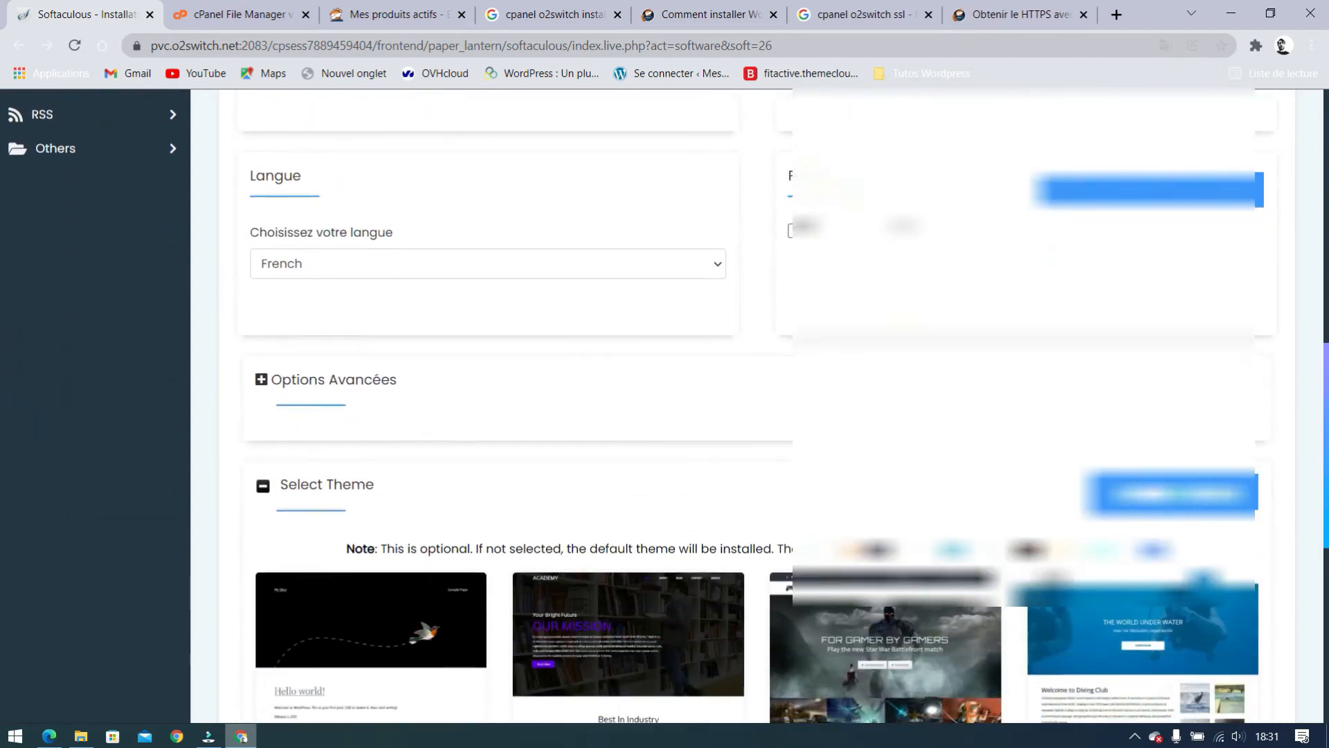
pyautogui.scroll(-7, 965, 320)
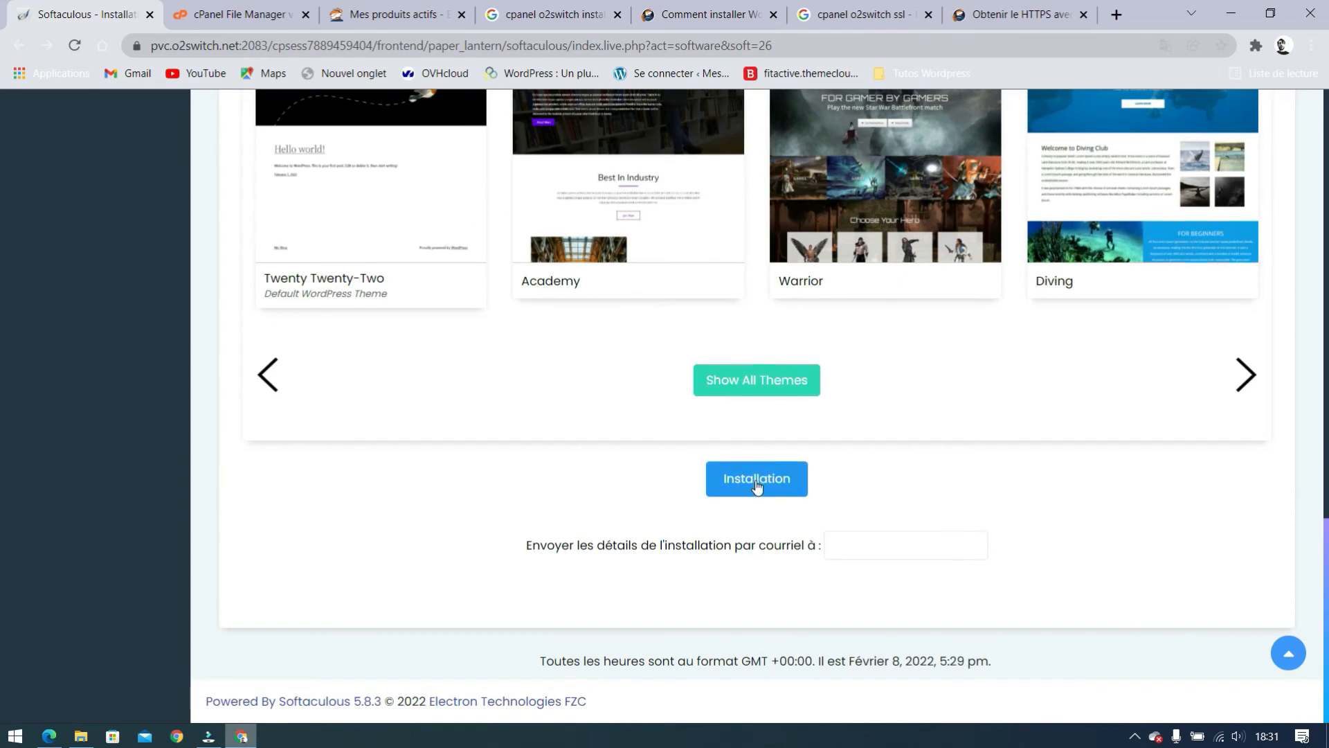
pyautogui.click(772, 488)
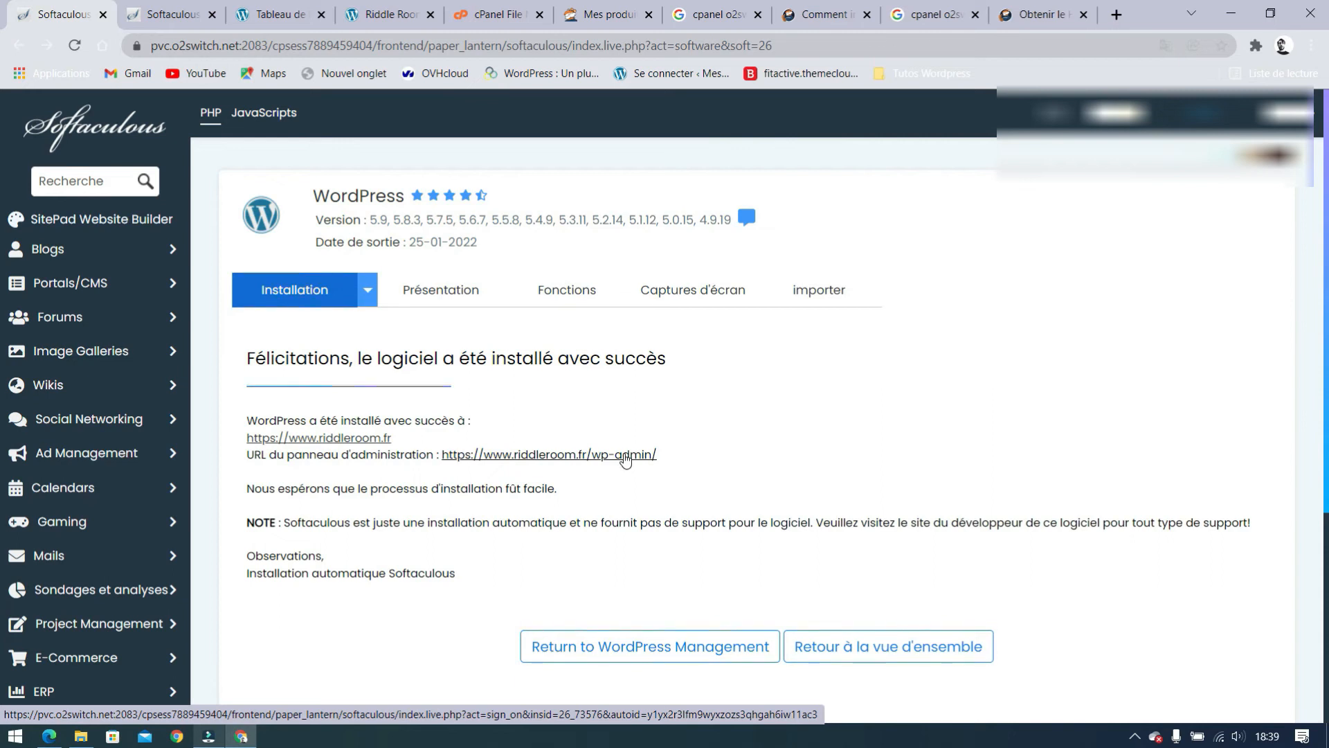
# Examine the newly installed Riddle Room home page and switch to the site's WordPress dashboard
pyautogui.click(390, 15)
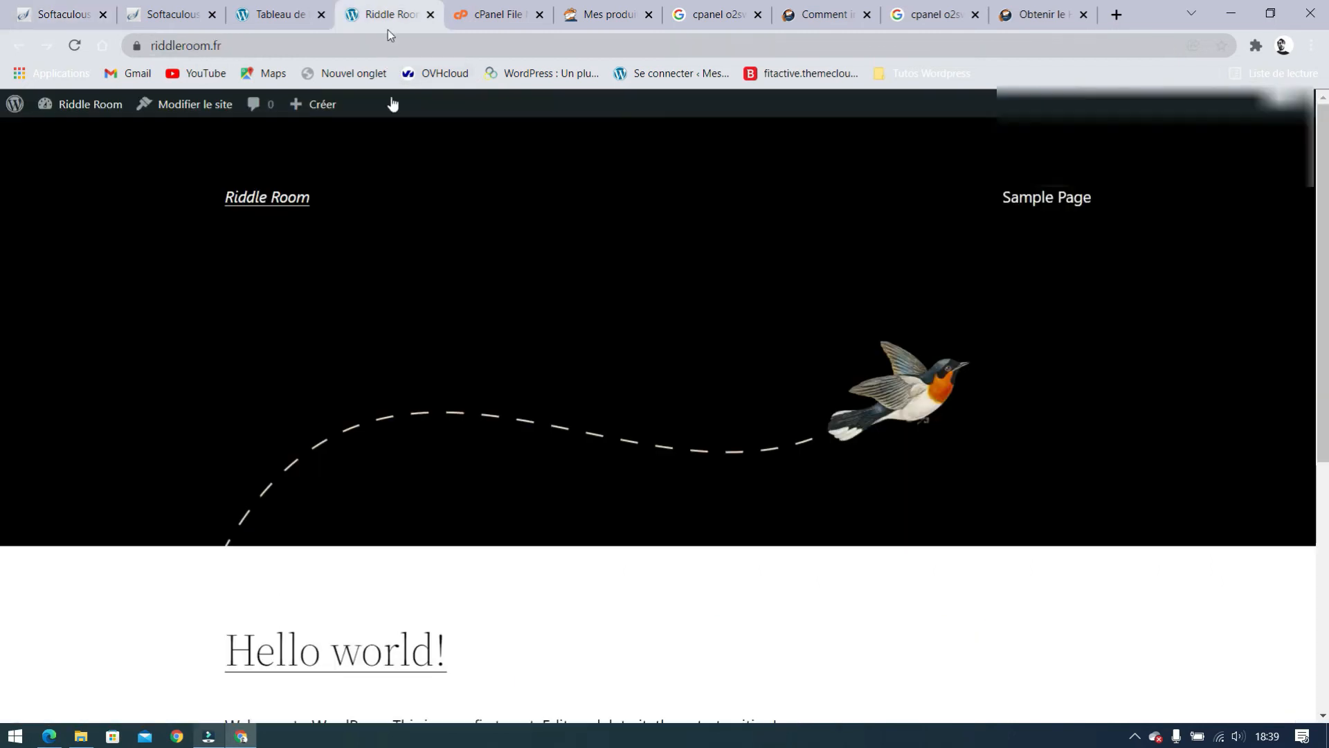
pyautogui.scroll(-6, 529, 460)
pyautogui.scroll(7, 534, 455)
pyautogui.click(272, 20)
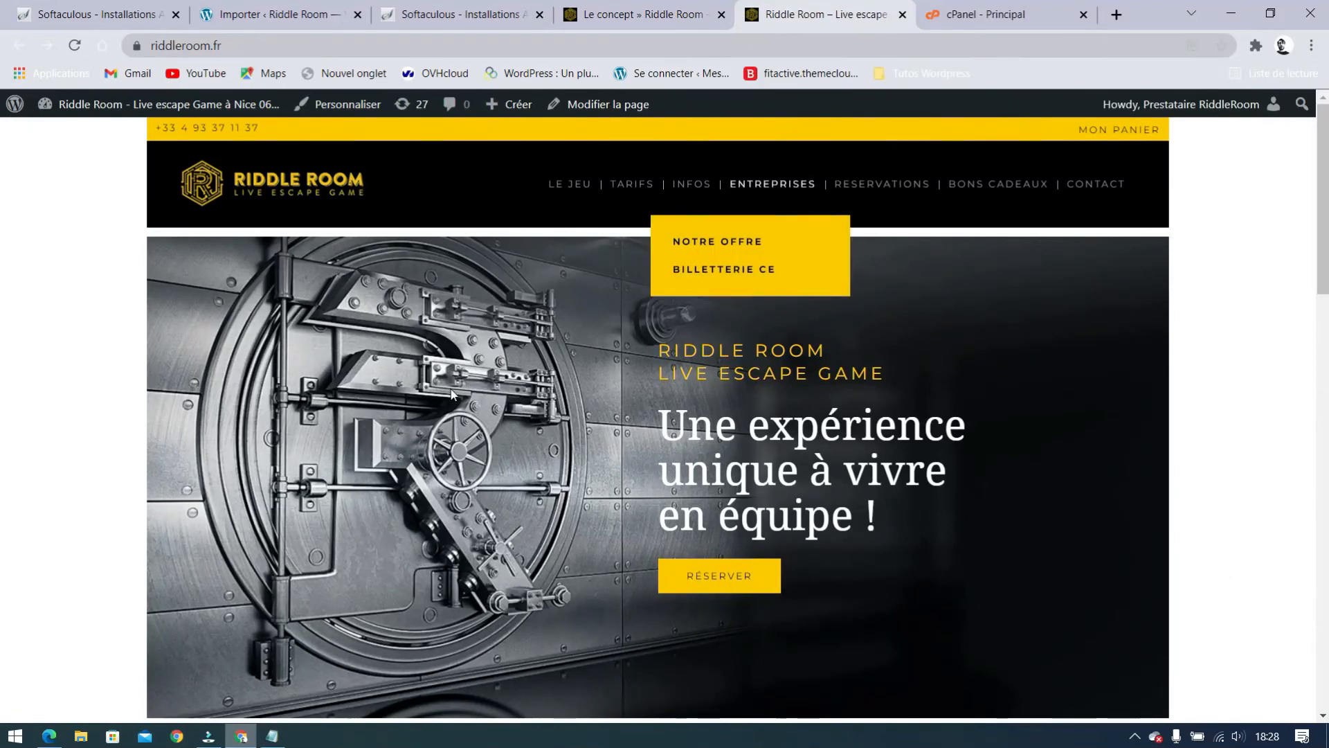
# Look through the tool sections on the cPanel main page and return to the Riddle Room live site
pyautogui.click(974, 16)
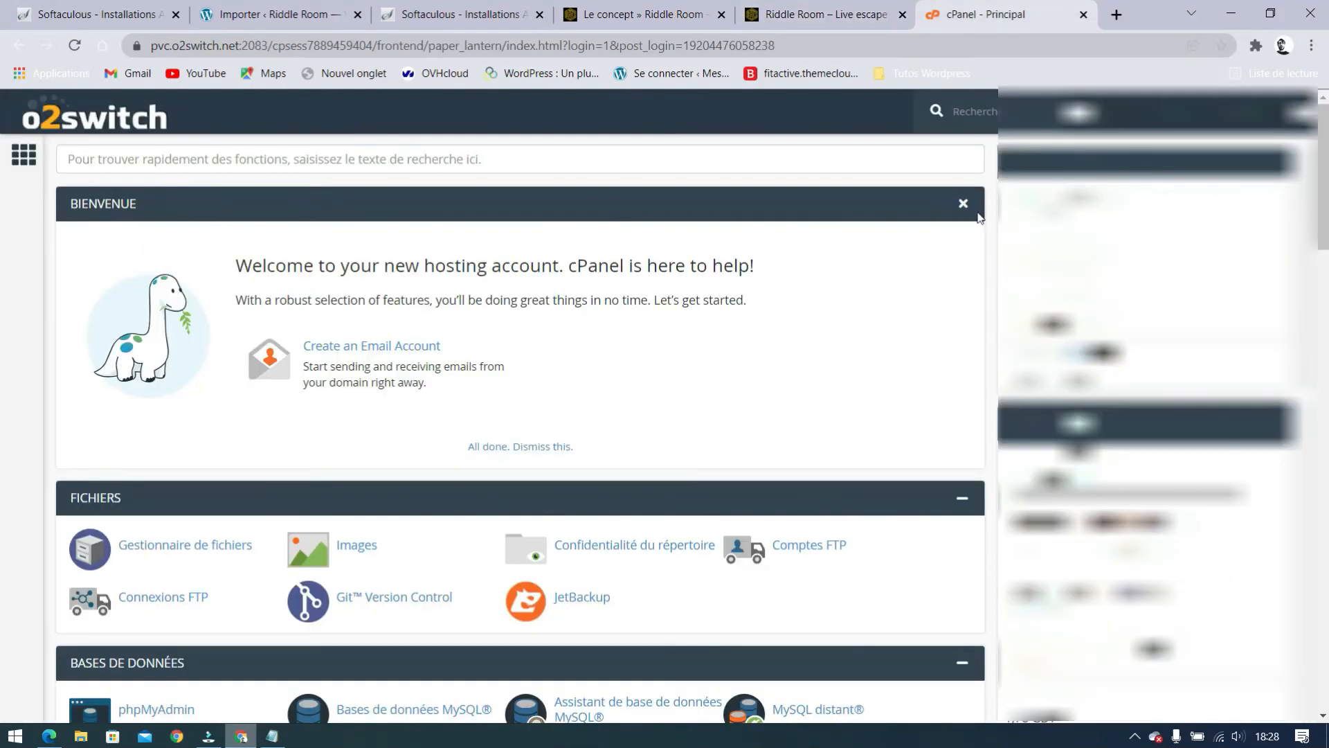
pyautogui.scroll(-5, 907, 233)
pyautogui.scroll(-3, 907, 232)
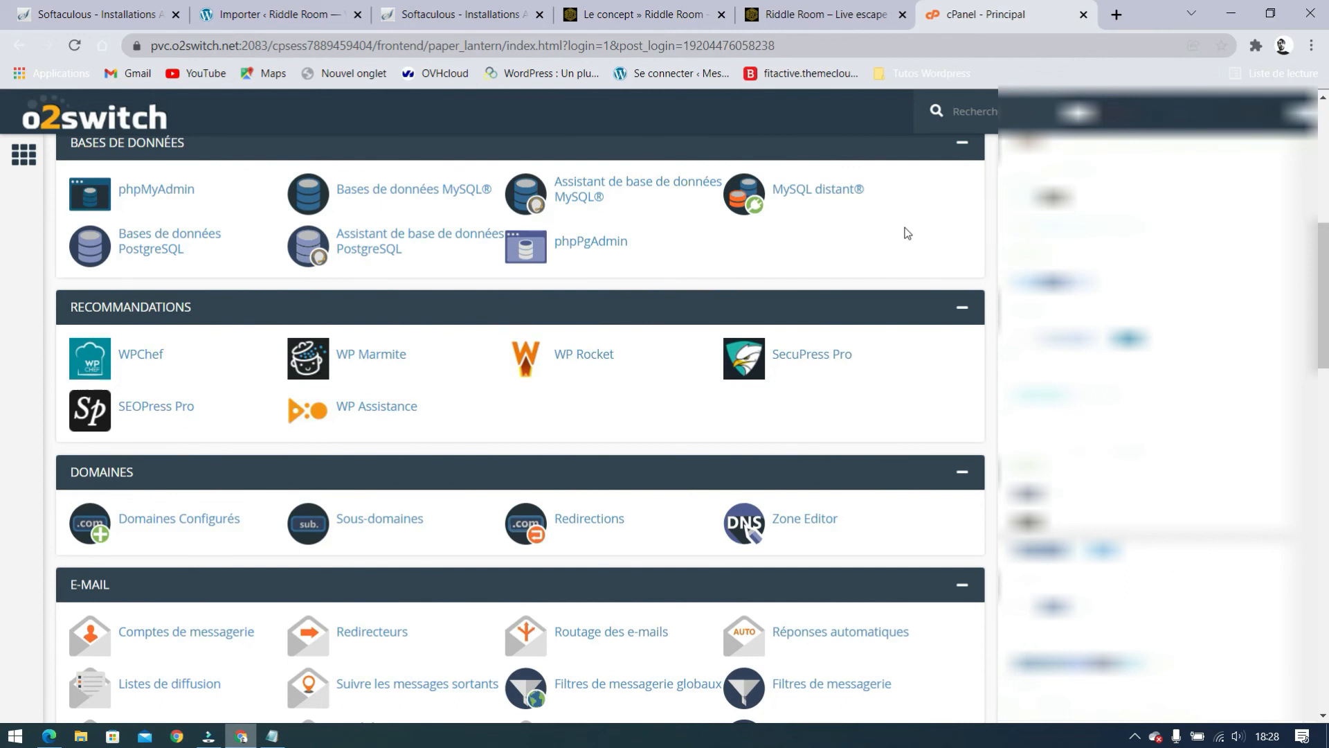
pyautogui.click(800, 27)
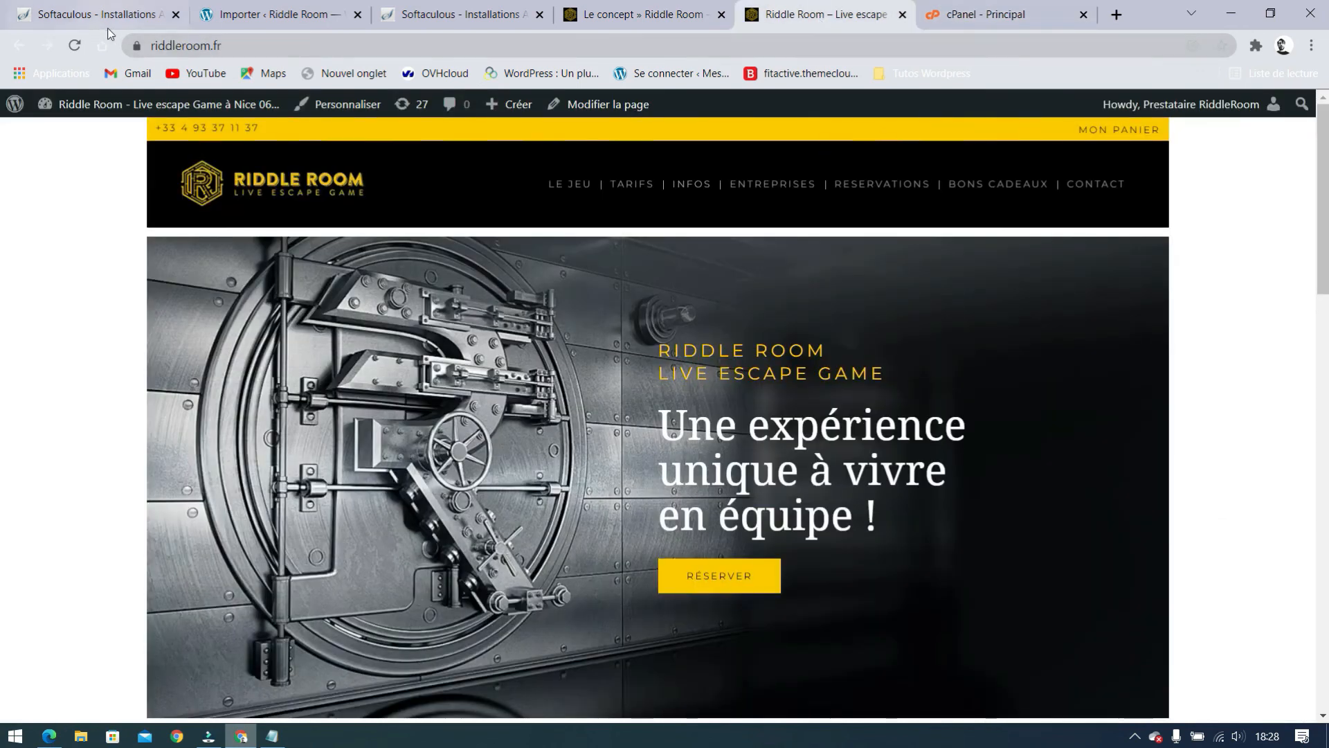